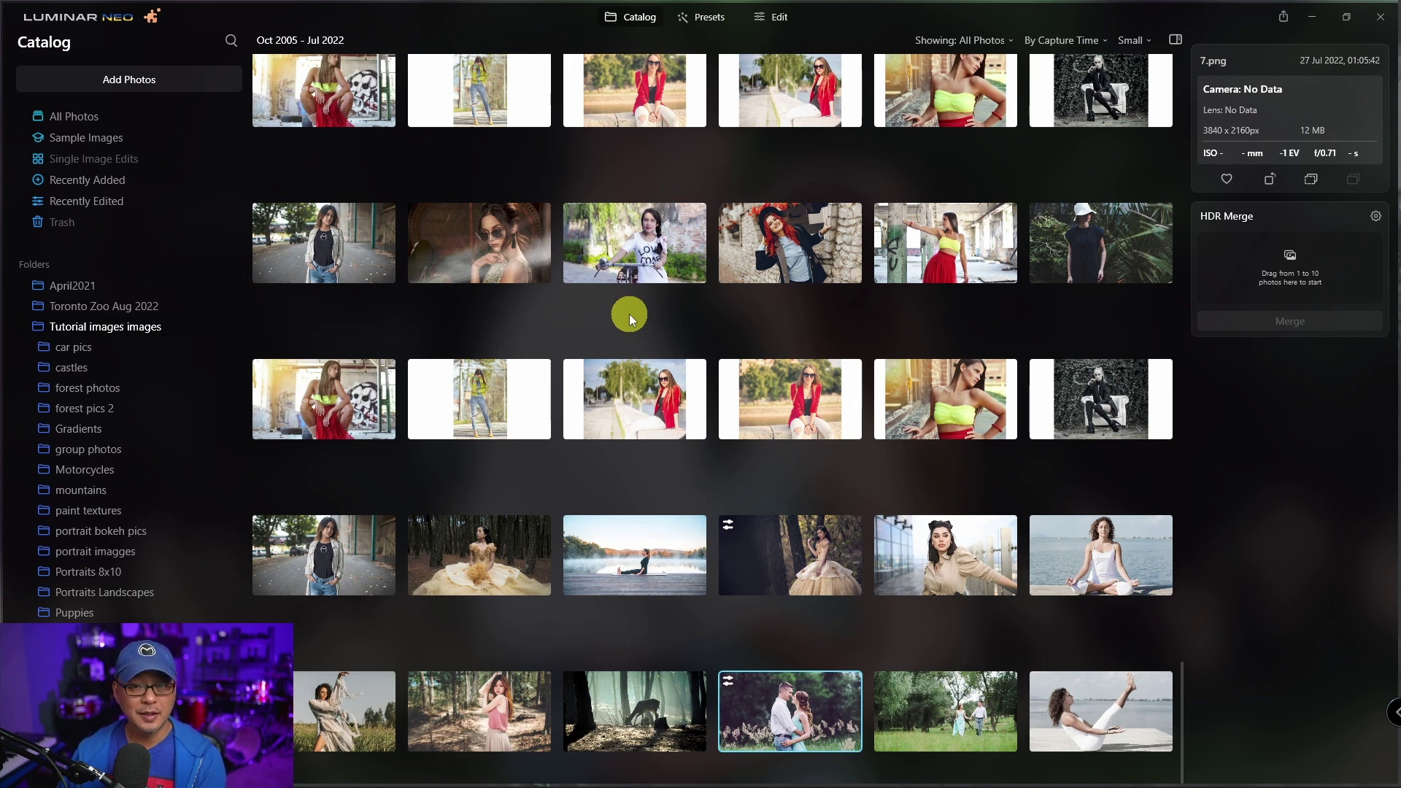
Jump between the Edit, Presets and Catalog views with the E, P and G shortcuts.
{"action": "key", "text": "e"}
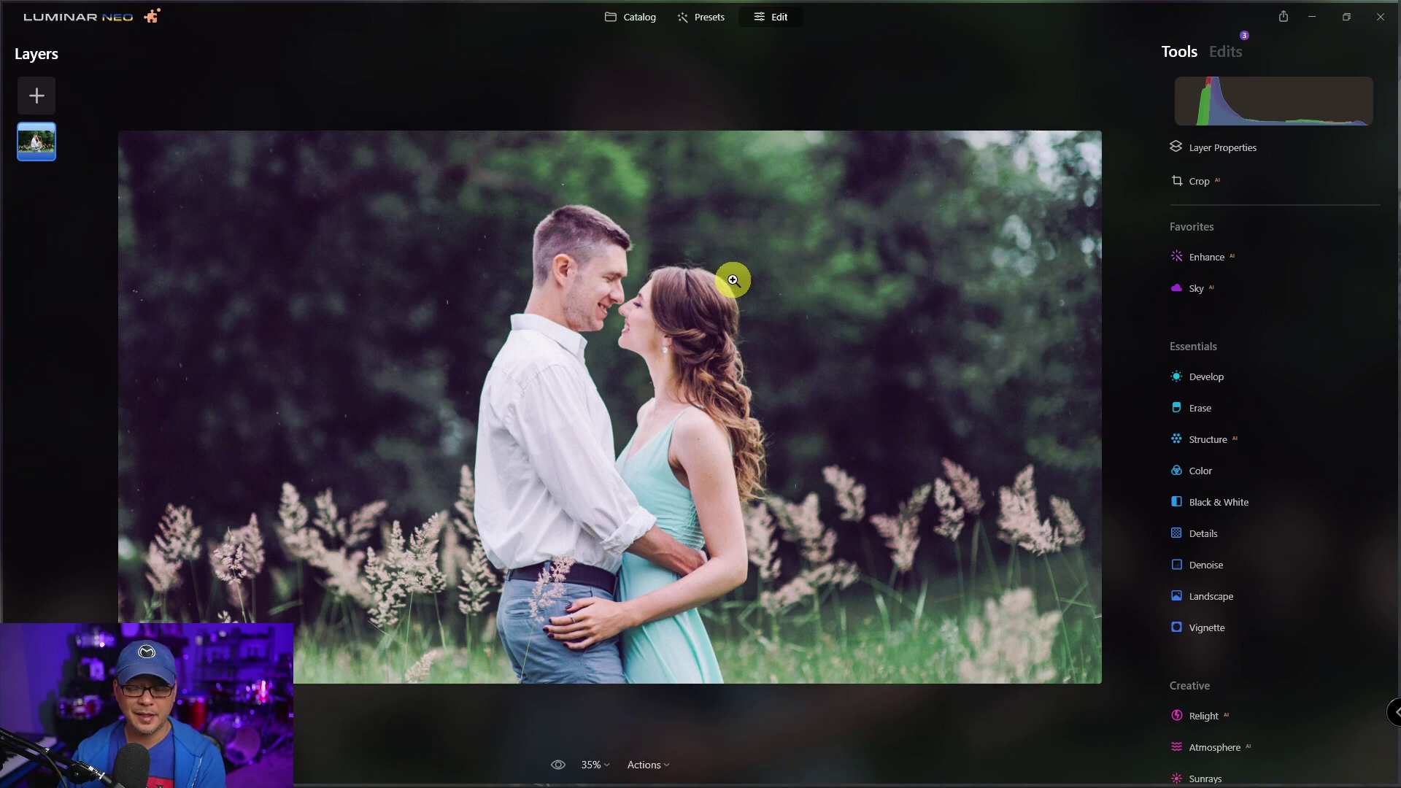
{"action": "key", "text": "p"}
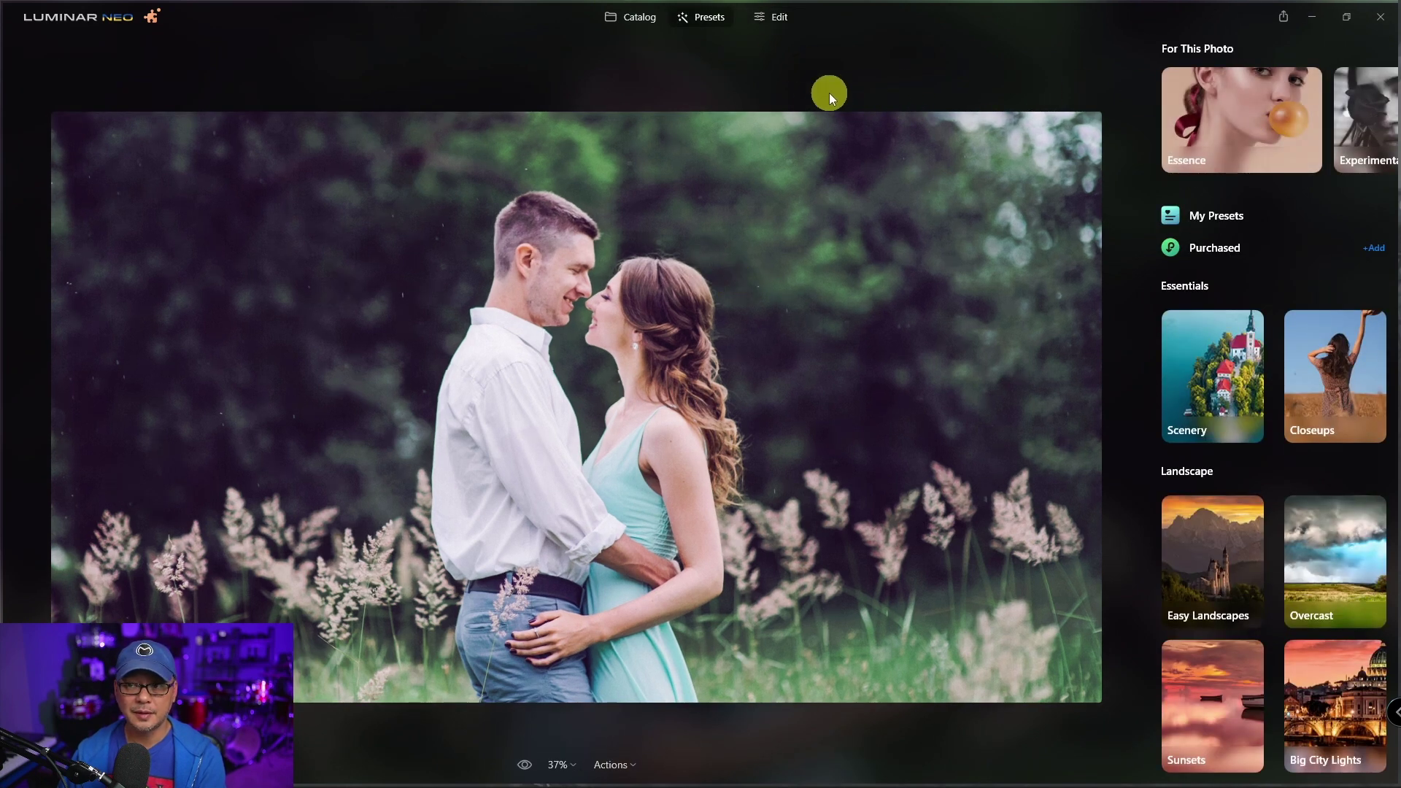
{"action": "key", "text": "g"}
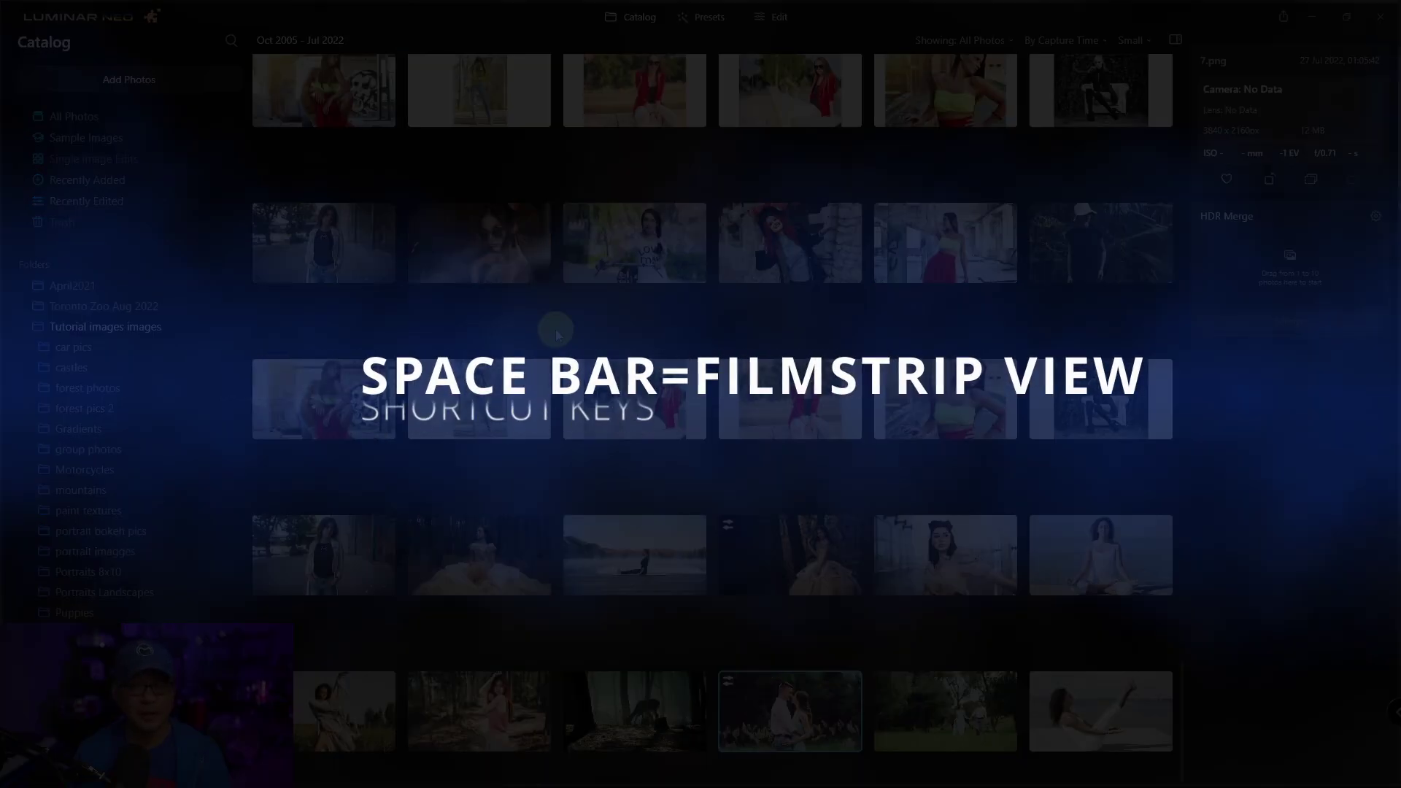
Show the photo enlarged above a filmstrip and browse back to the couple photo.
{"action": "key", "text": "space"}
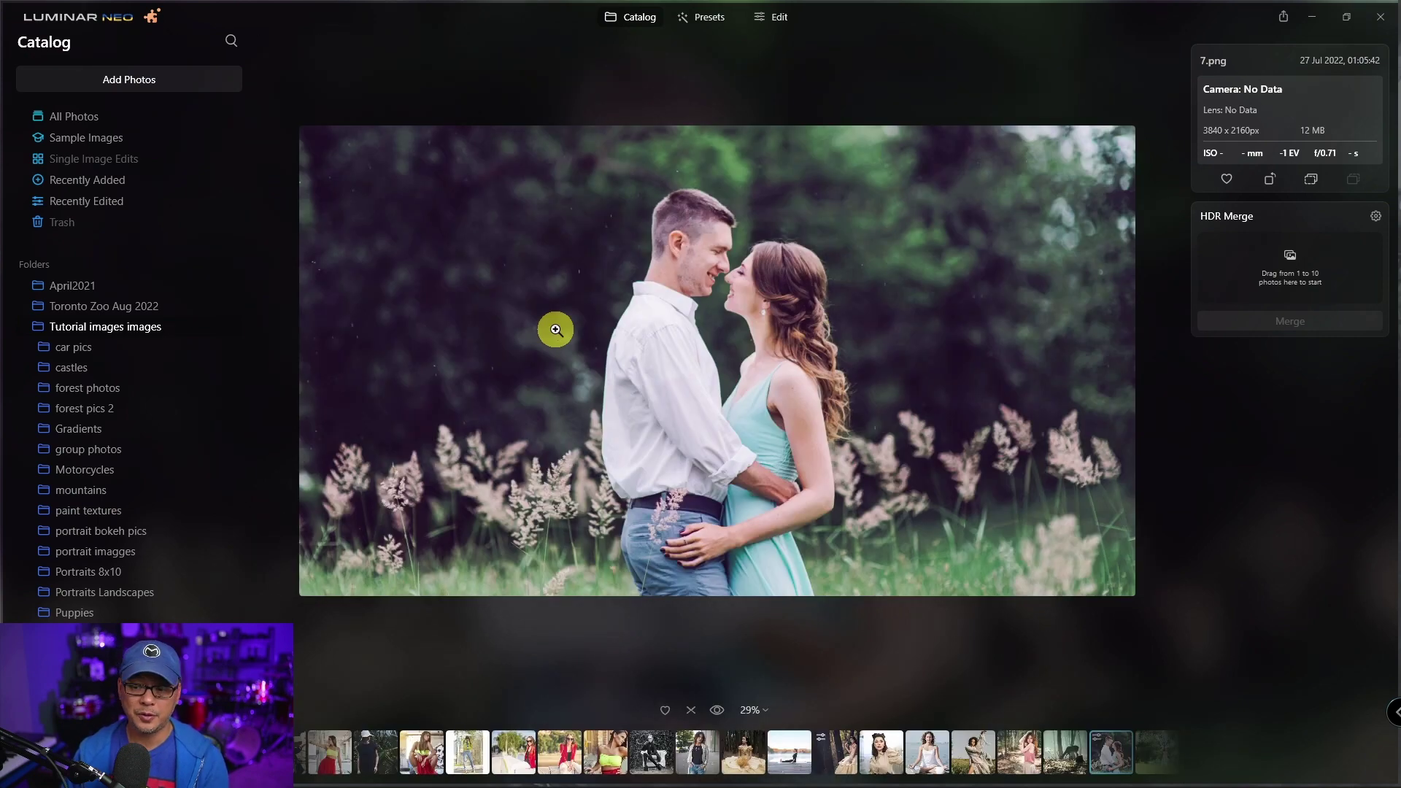
{"action": "key", "text": "Right"}
{"action": "key", "text": "Right"}
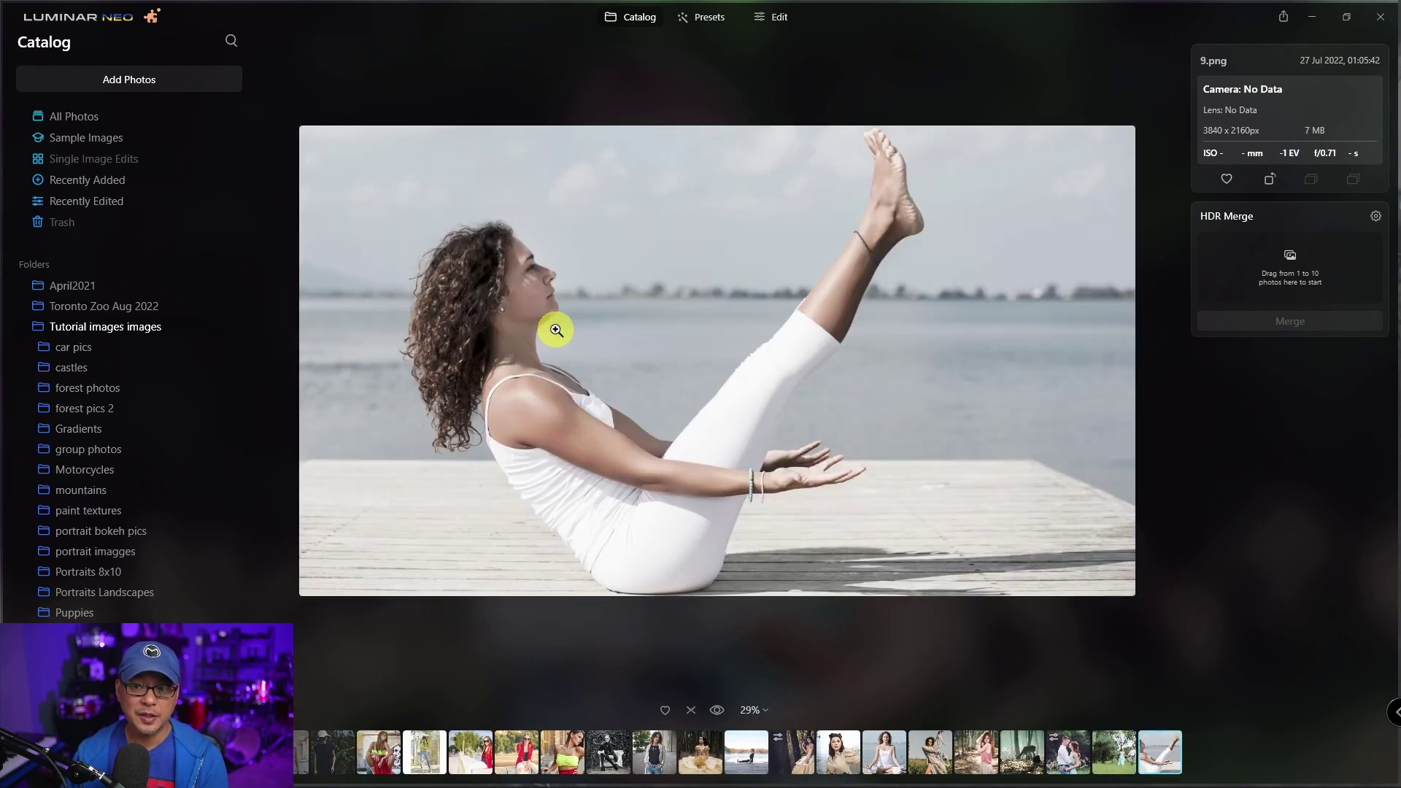
{"action": "key", "text": "Left"}
{"action": "key", "text": "Left"}
{"action": "key", "text": "Left"}
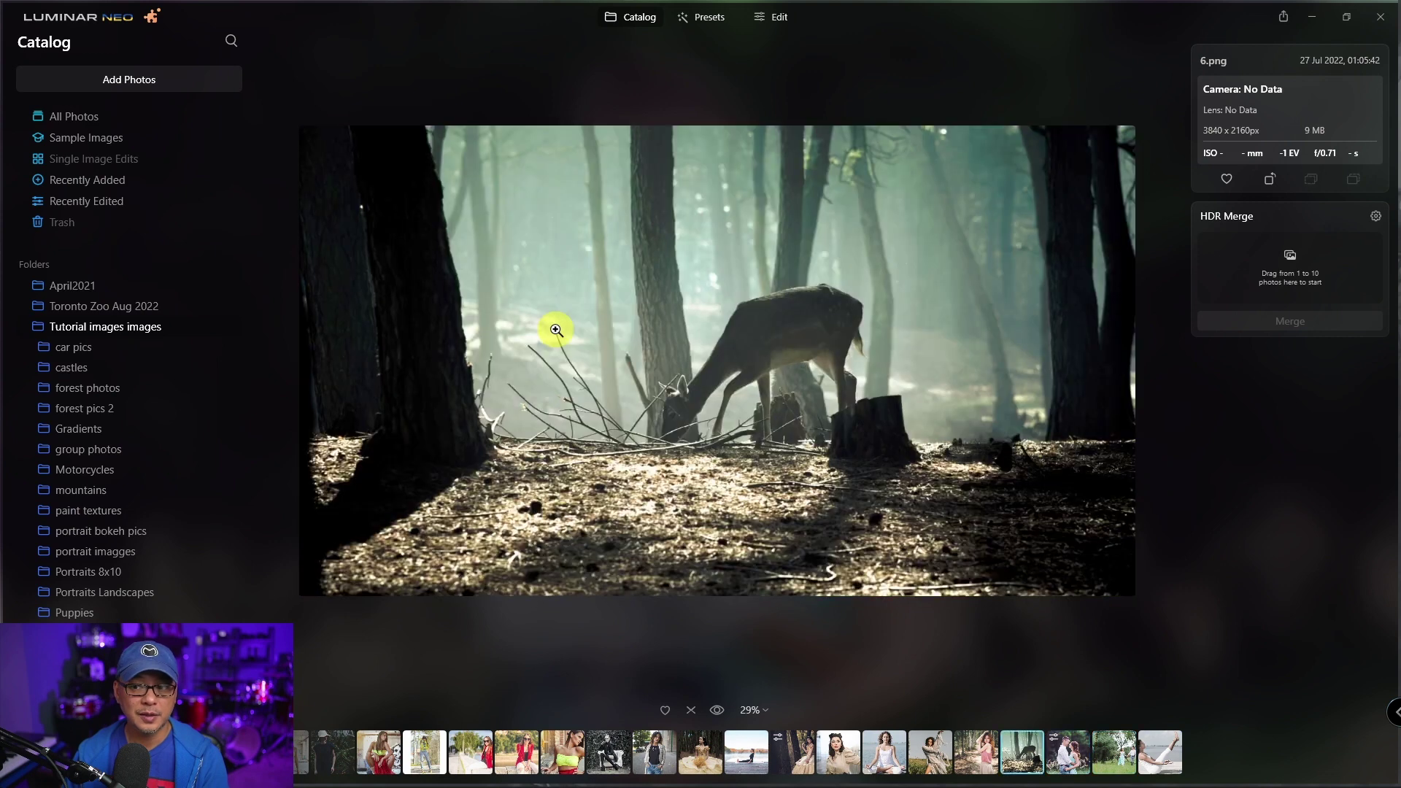
{"action": "key", "text": "Right"}
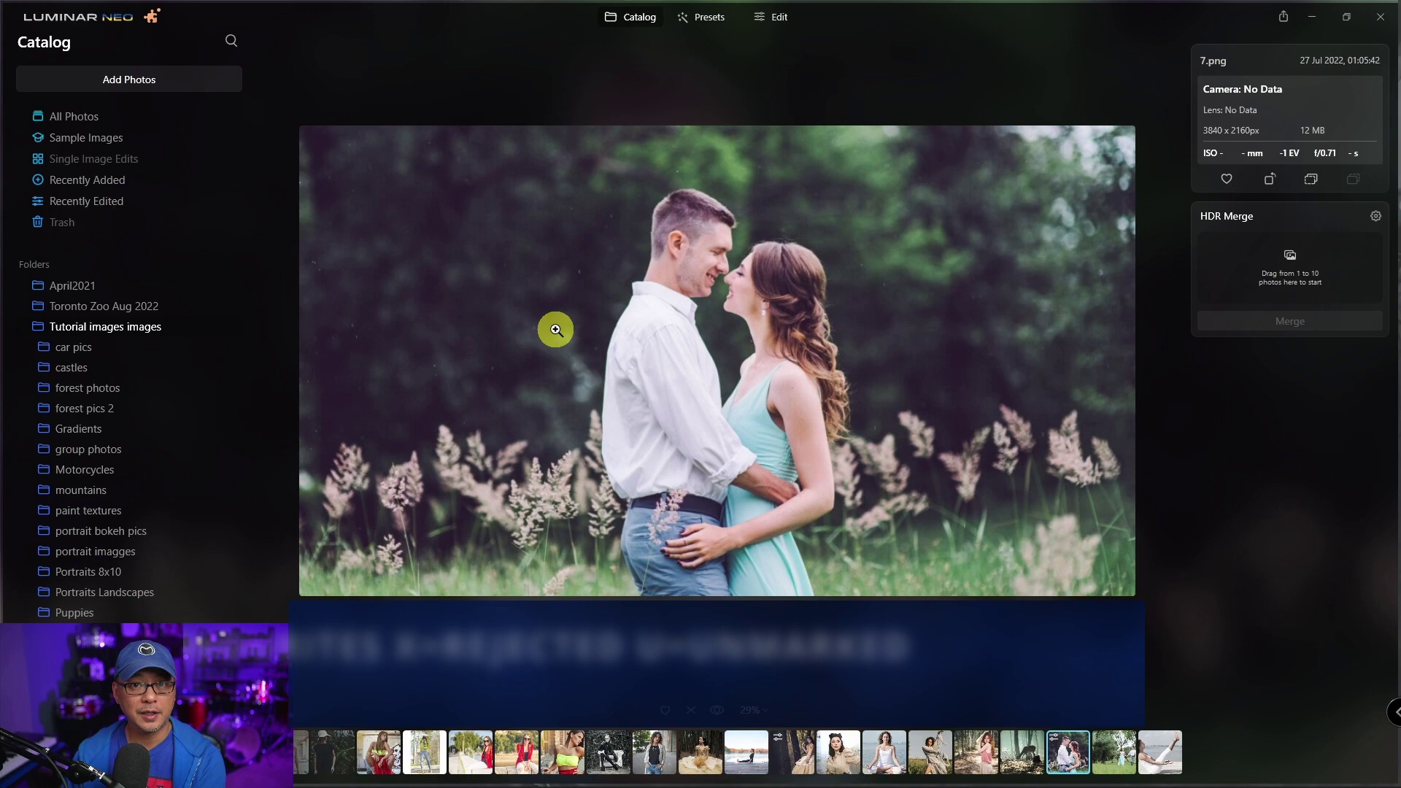
Mark the couple photo as favourite, then rejected, then clear its mark.
{"action": "key", "text": "p"}
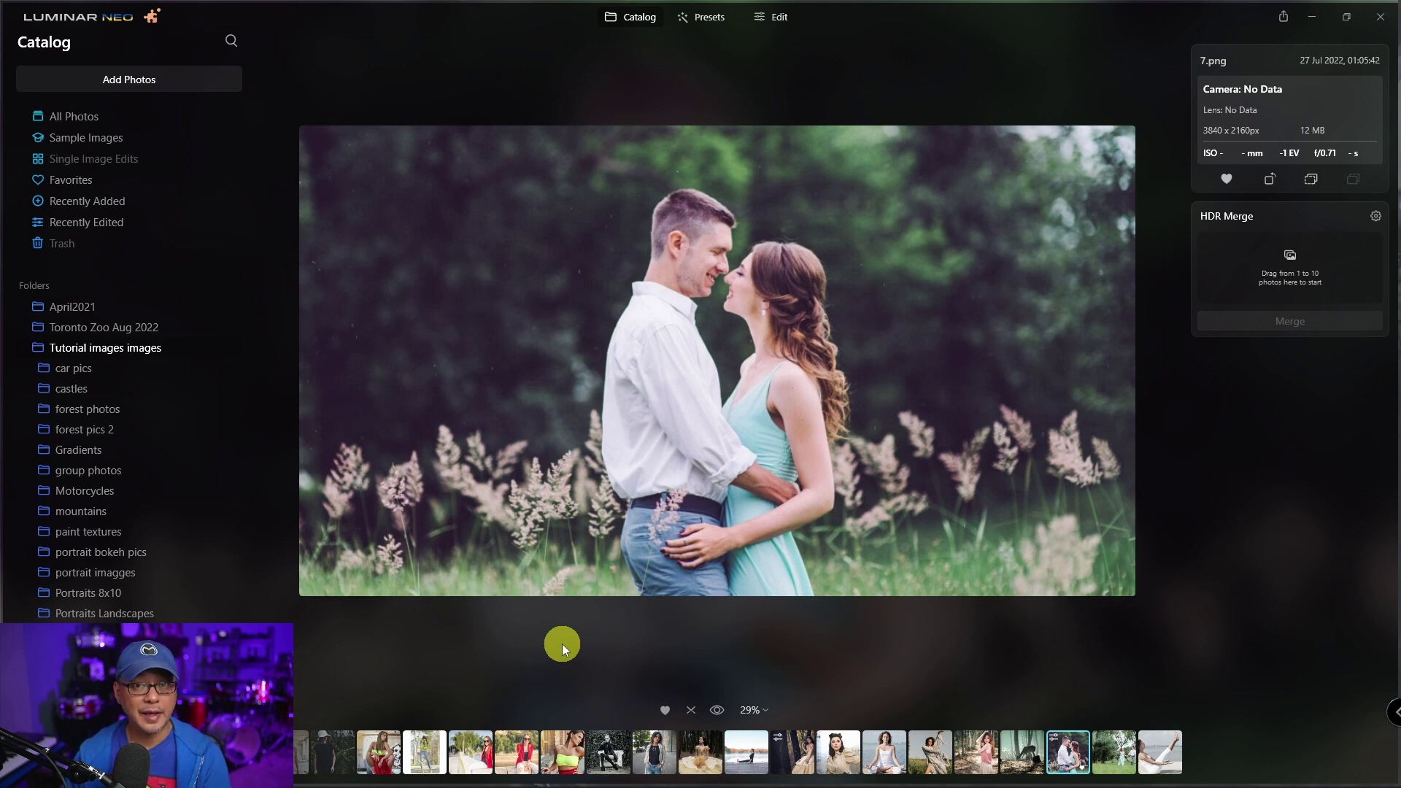
{"action": "key", "text": "x"}
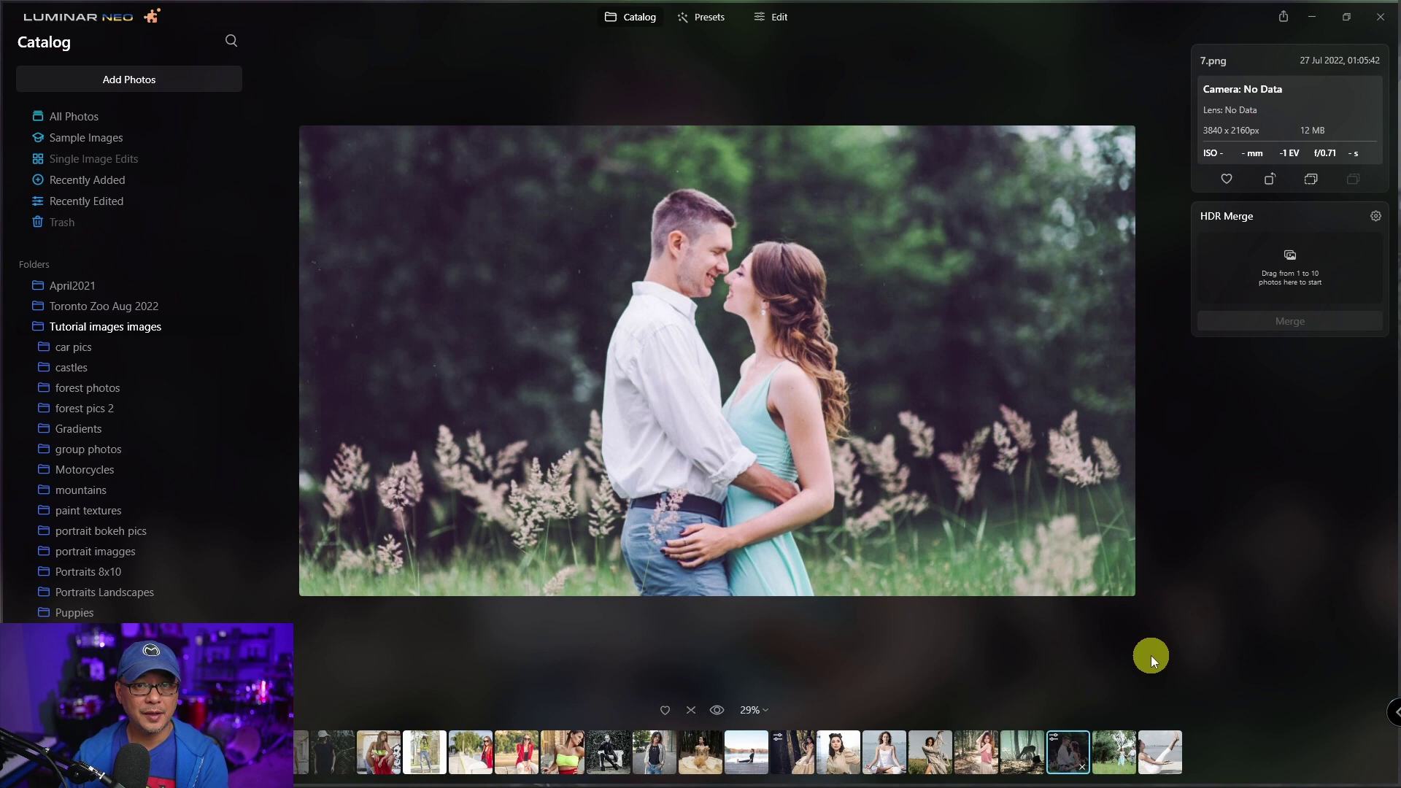
{"action": "key", "text": "u"}
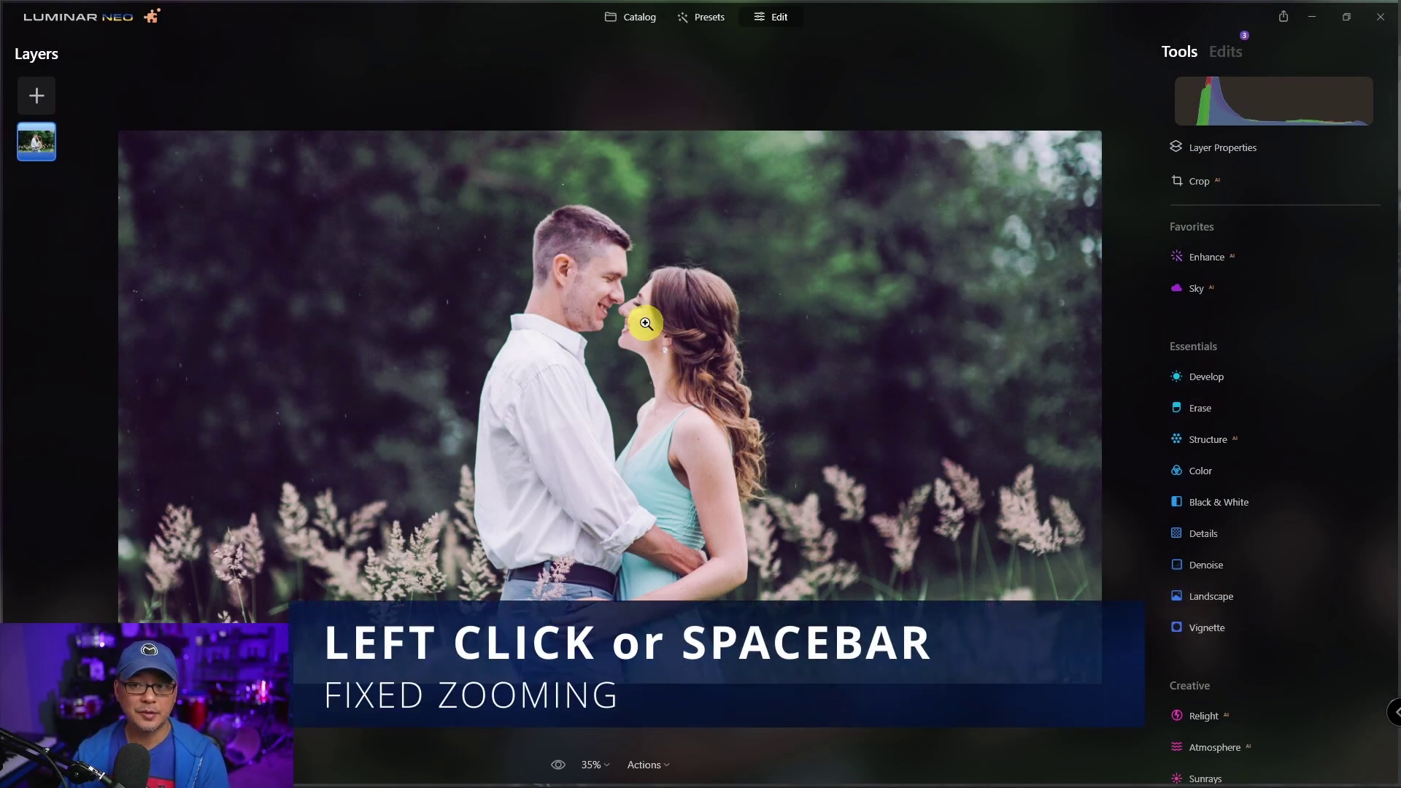
{"action": "left_click", "coordinate": [645, 323]}
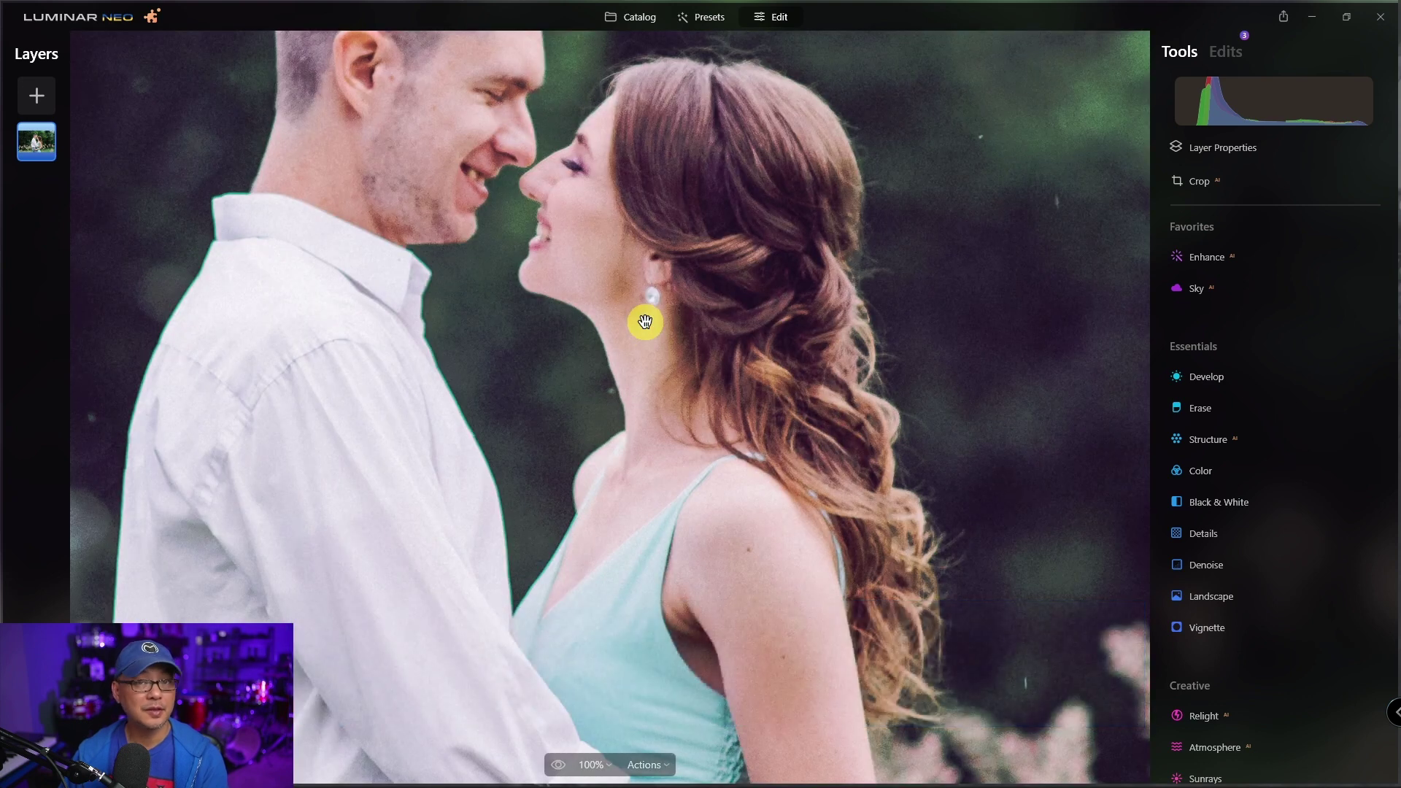
{"action": "left_click", "coordinate": [636, 265]}
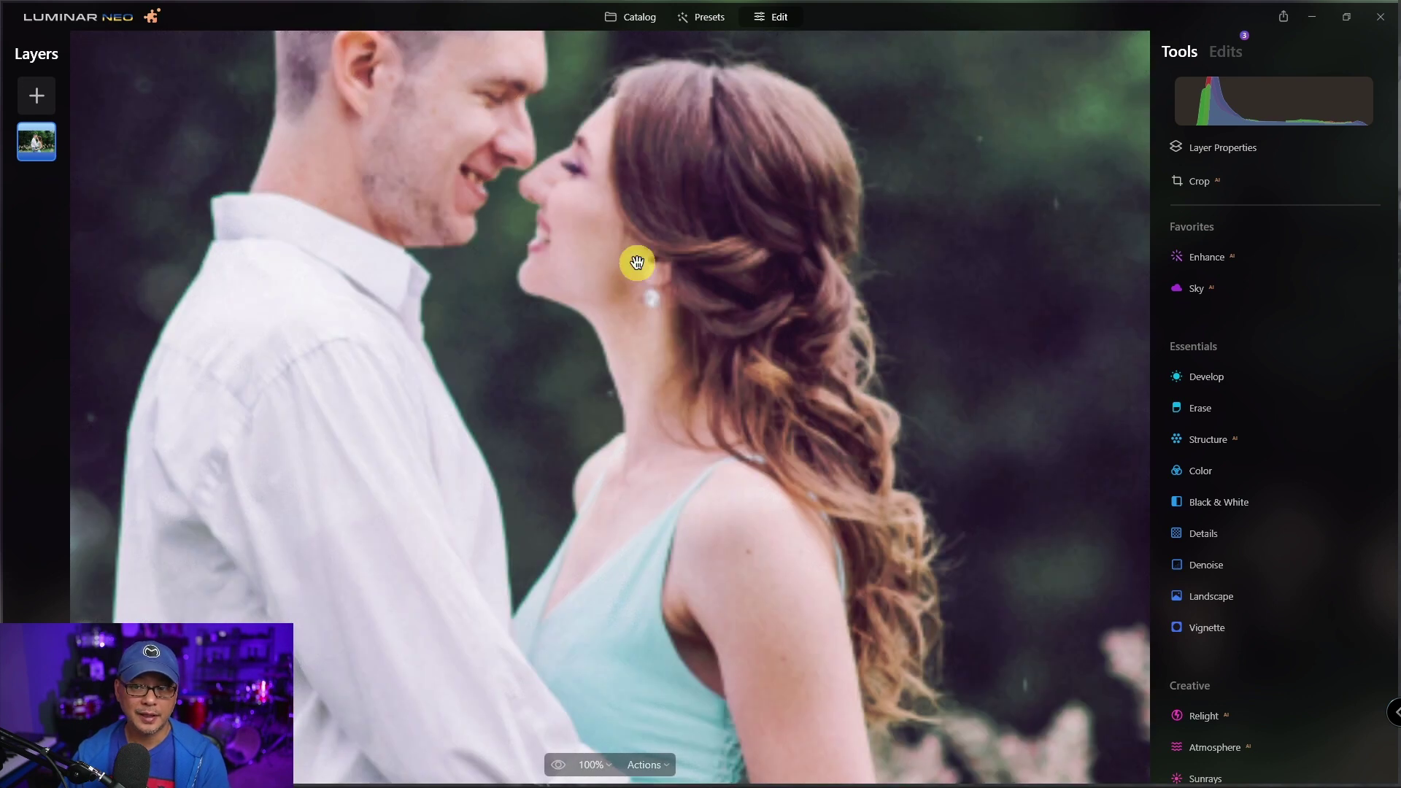
{"action": "left_click", "coordinate": [534, 323]}
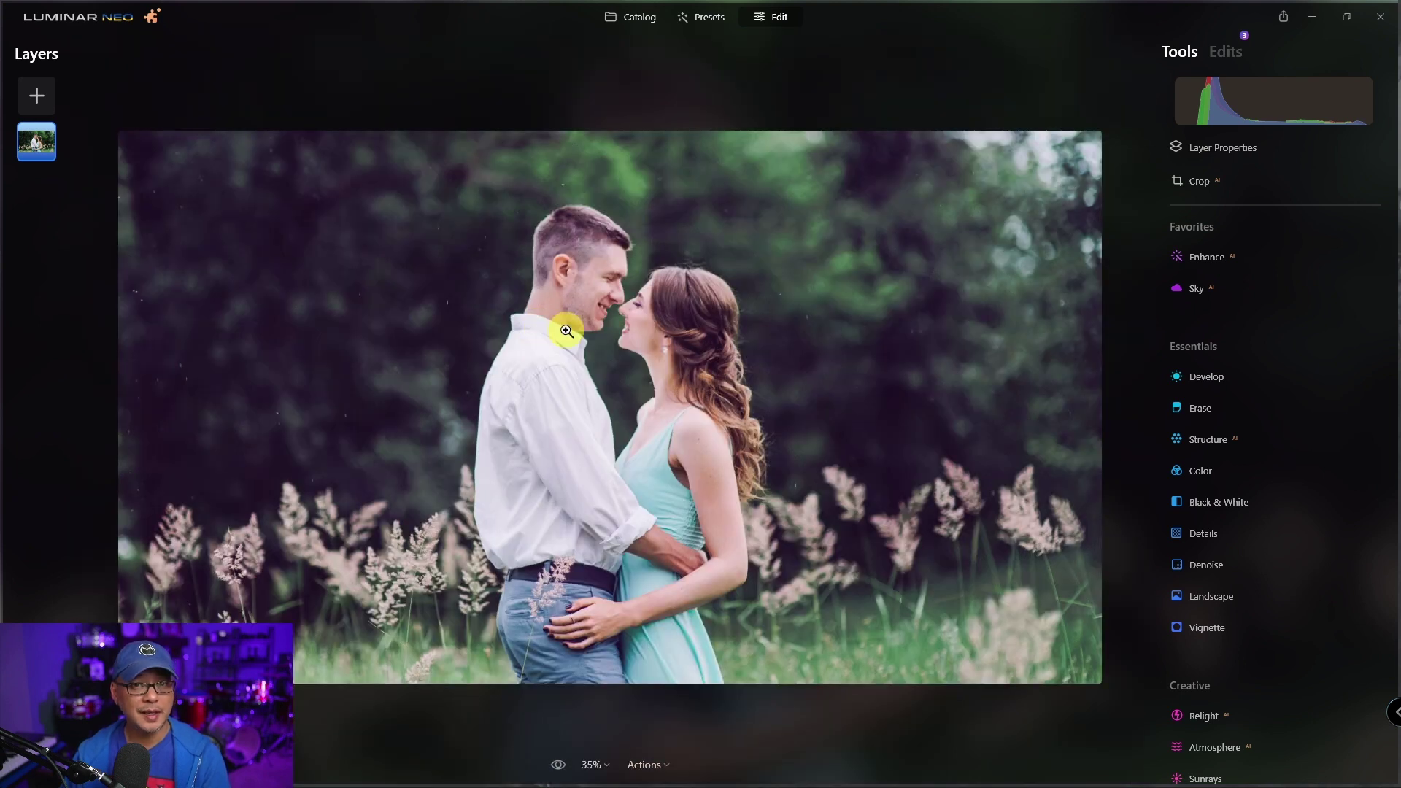
{"action": "left_click", "coordinate": [566, 331]}
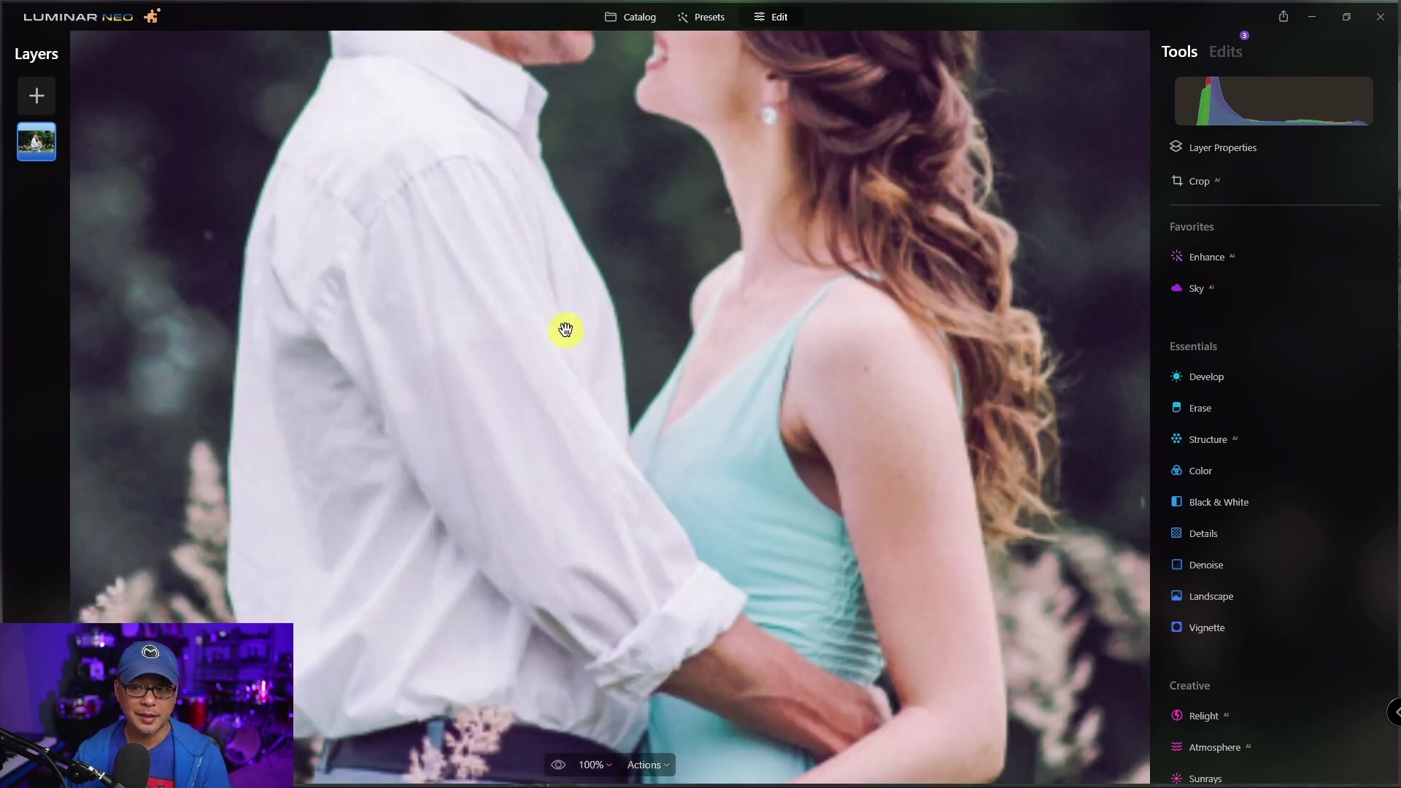
{"action": "left_click", "coordinate": [641, 158]}
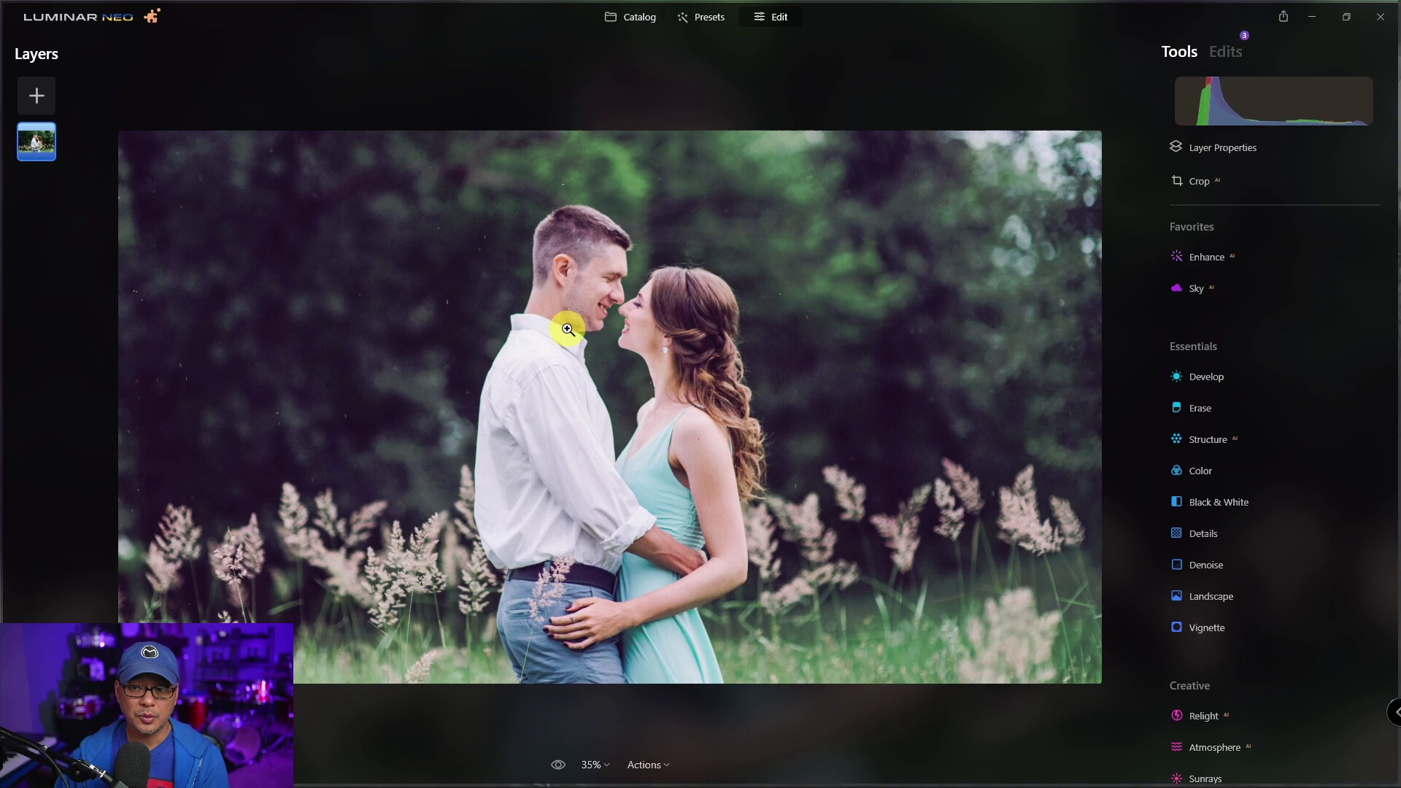
{"action": "scroll", "coordinate": [568, 329], "scroll_direction": "up", "scroll_amount": 5}
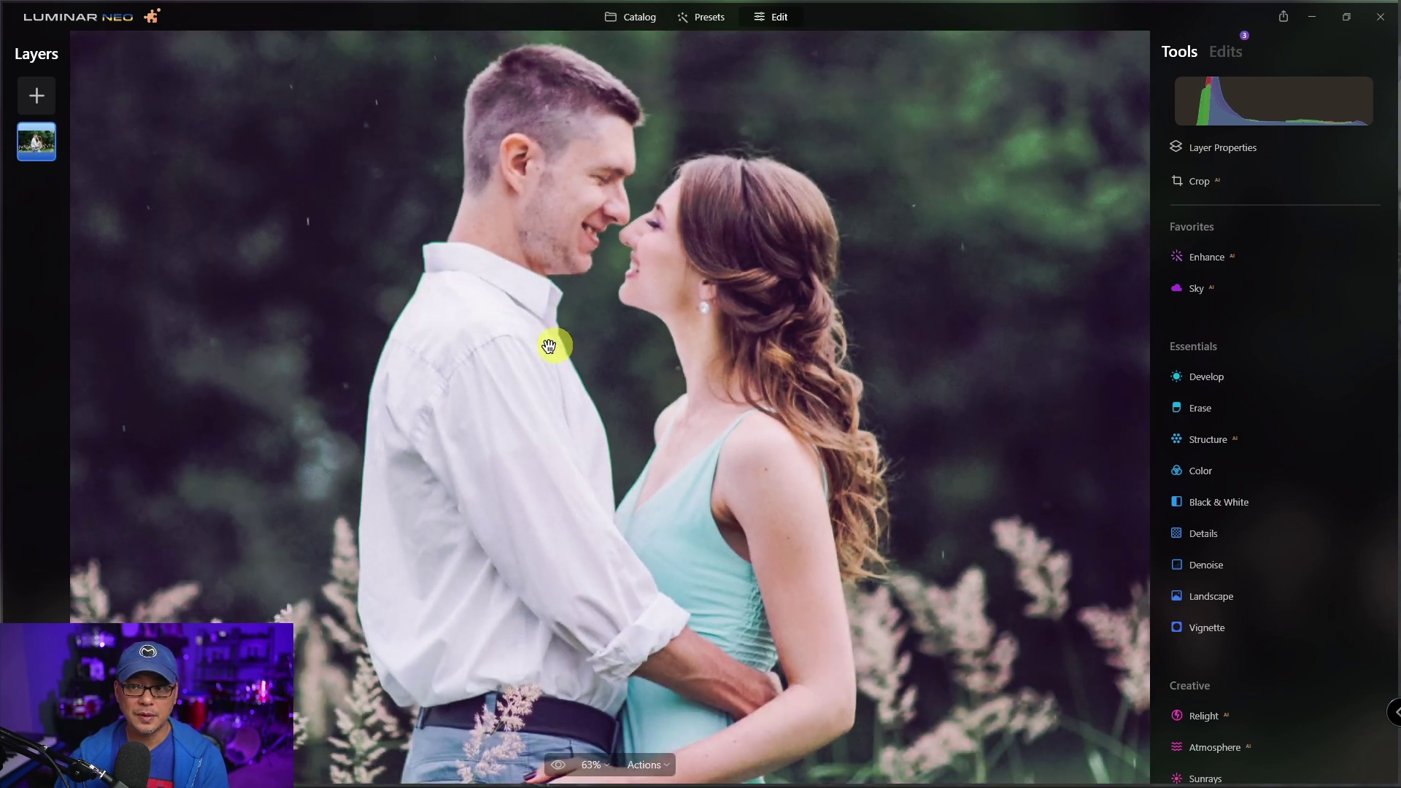
{"action": "scroll", "coordinate": [519, 357], "scroll_direction": "down", "scroll_amount": 4}
{"action": "scroll", "coordinate": [491, 375], "scroll_direction": "up", "scroll_amount": 5}
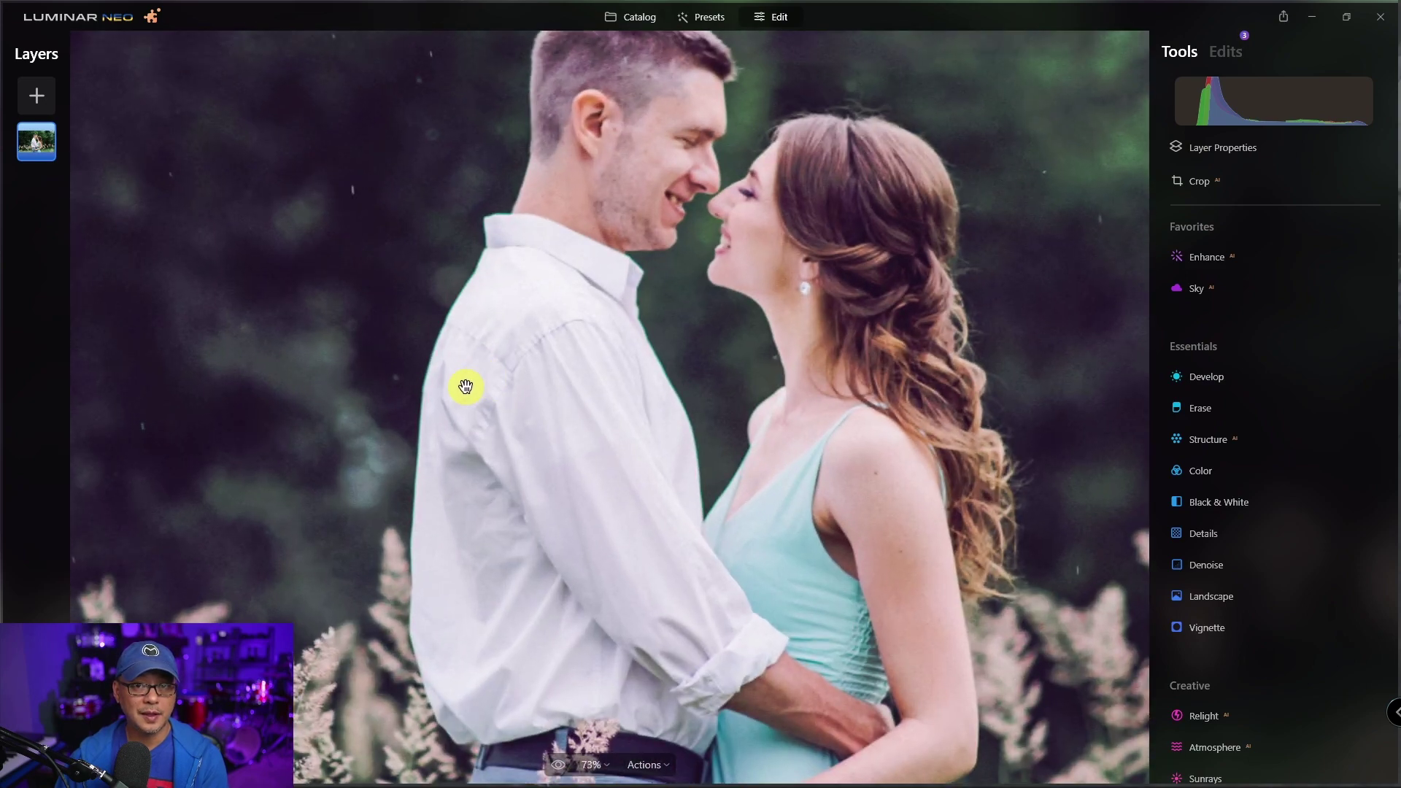
{"action": "scroll", "coordinate": [466, 386], "scroll_direction": "down", "scroll_amount": 4}
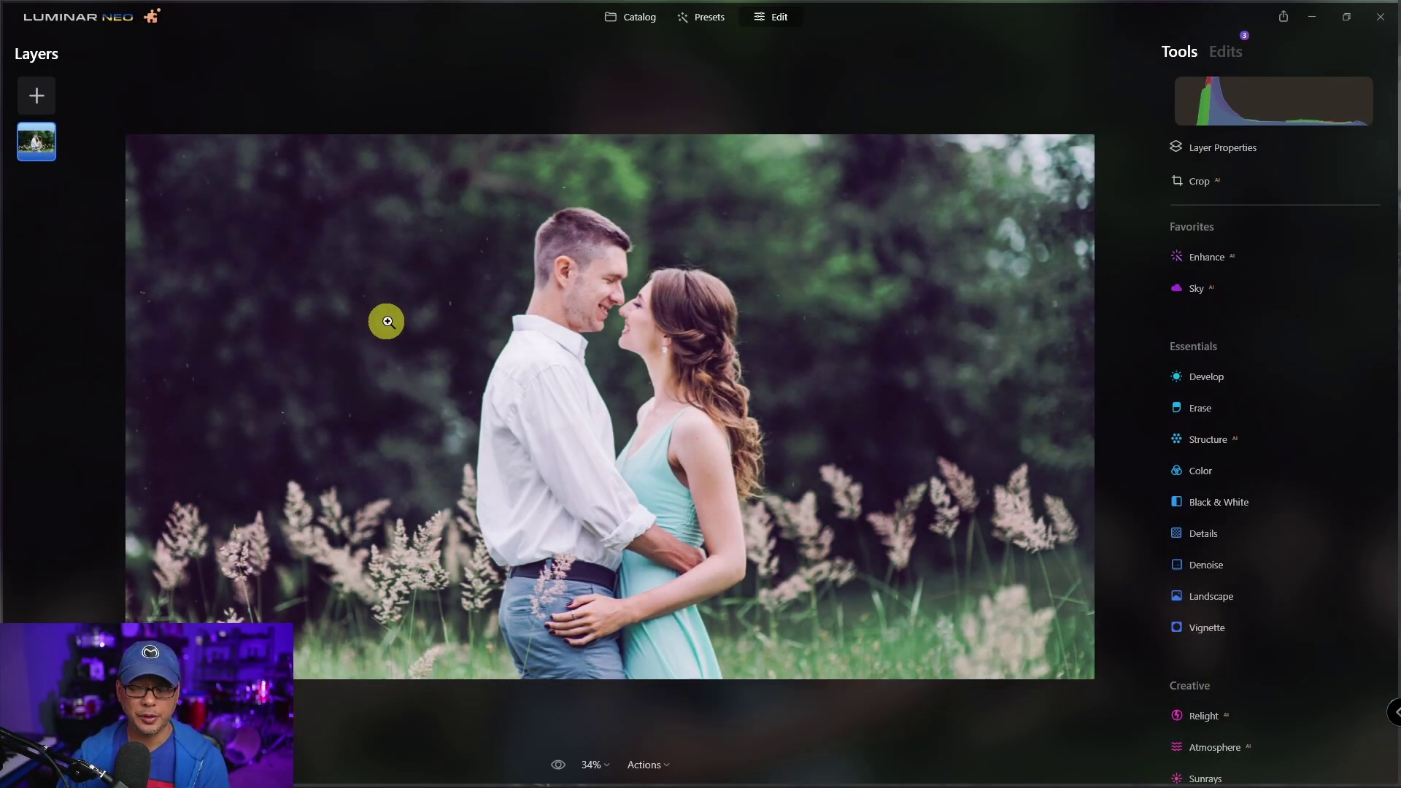
Convert the photo to Black & White and start a brush mask on it.
{"action": "left_click", "coordinate": [1241, 502]}
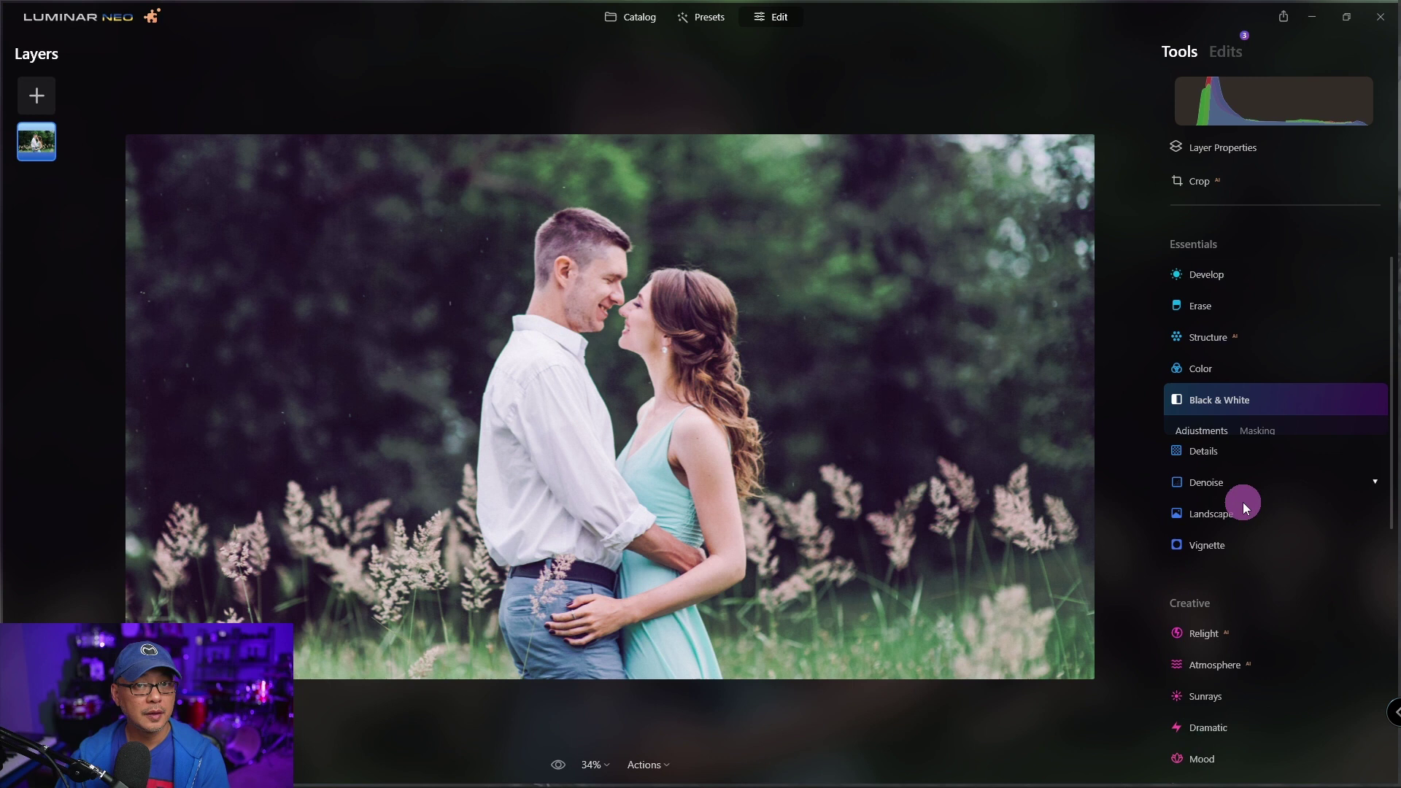
{"action": "left_click", "coordinate": [1282, 323]}
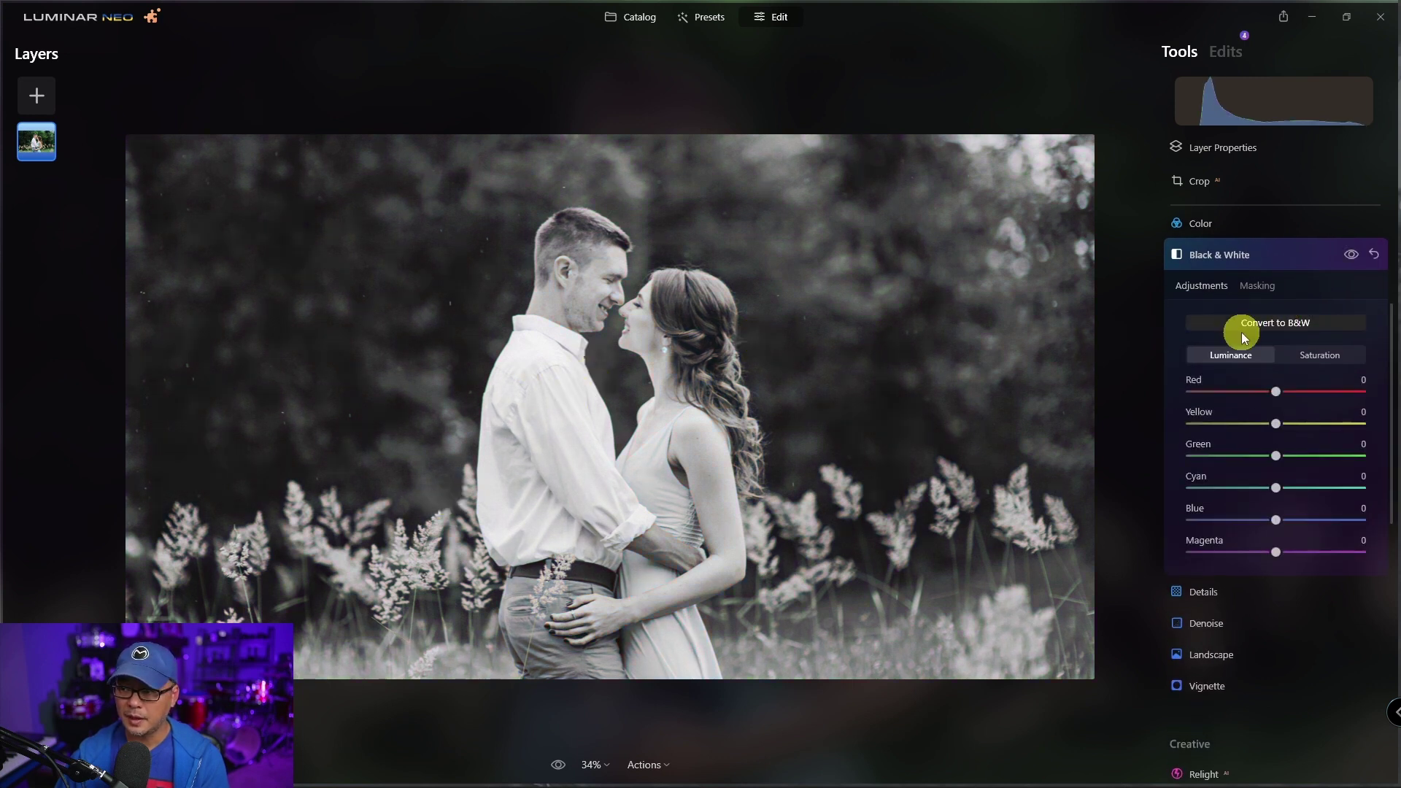
{"action": "left_click", "coordinate": [1248, 285]}
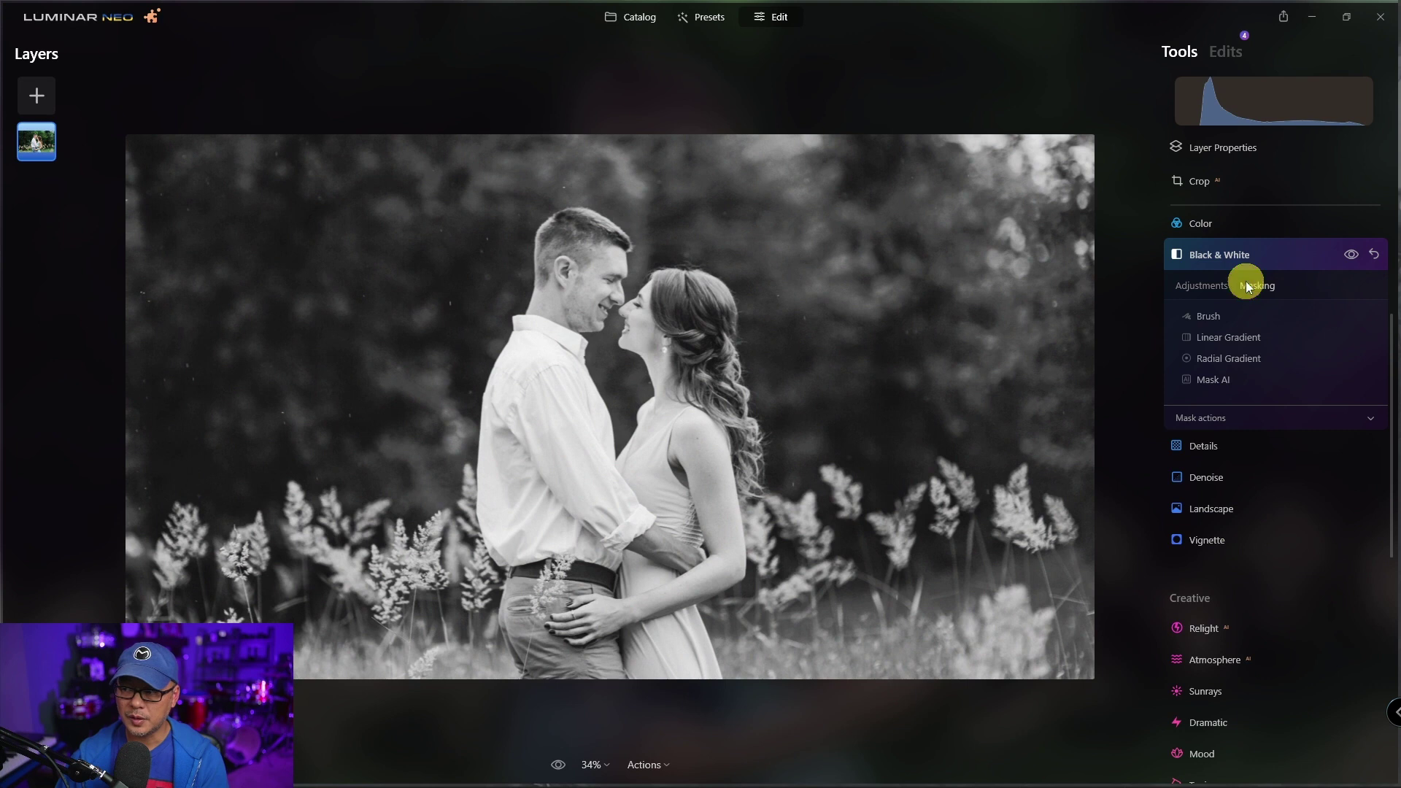
{"action": "left_click", "coordinate": [1212, 316]}
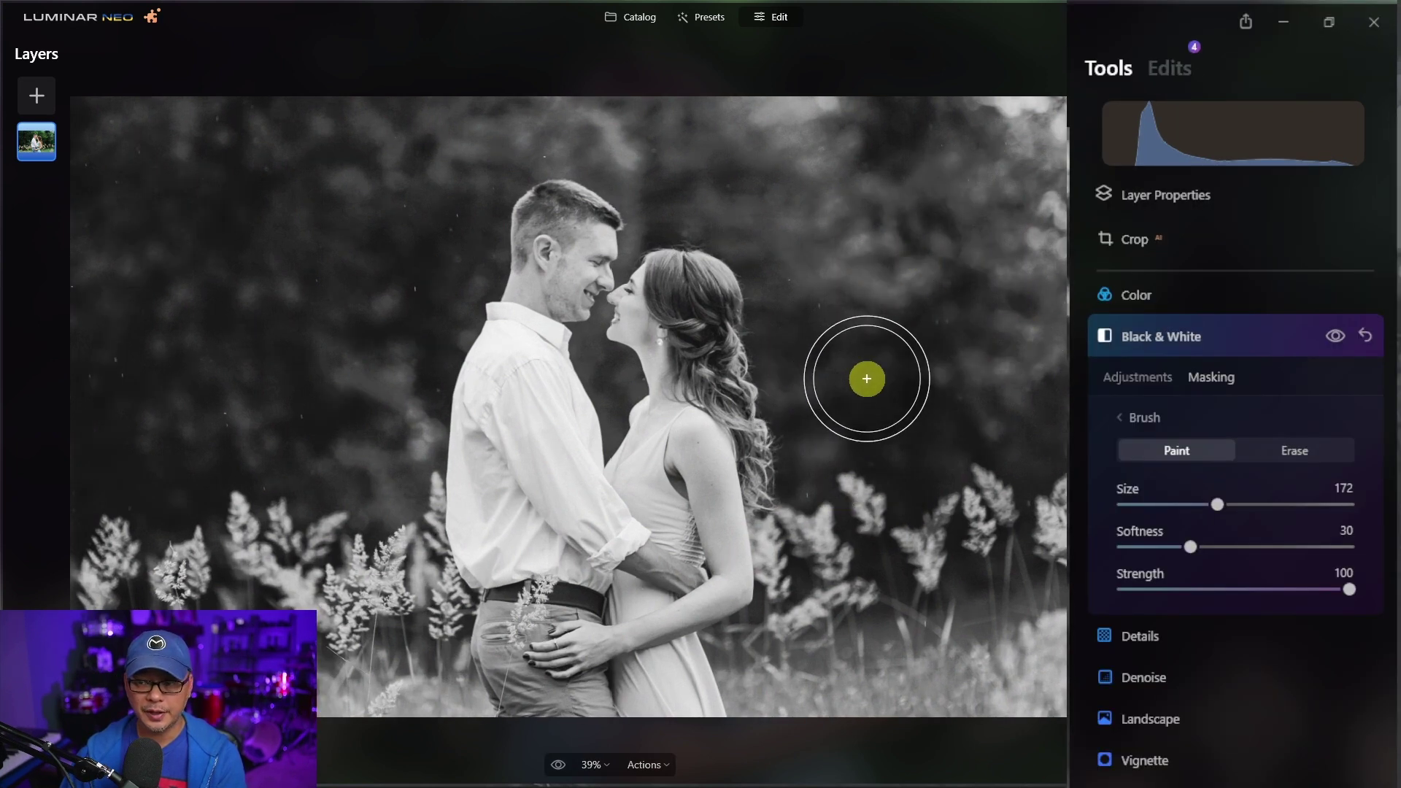
Resize the masking brush to 196 and set its softness to 50.
{"action": "scroll", "coordinate": [866, 379], "scroll_direction": "down", "scroll_amount": 4}
{"action": "scroll", "coordinate": [855, 350], "scroll_direction": "up", "scroll_amount": 8}
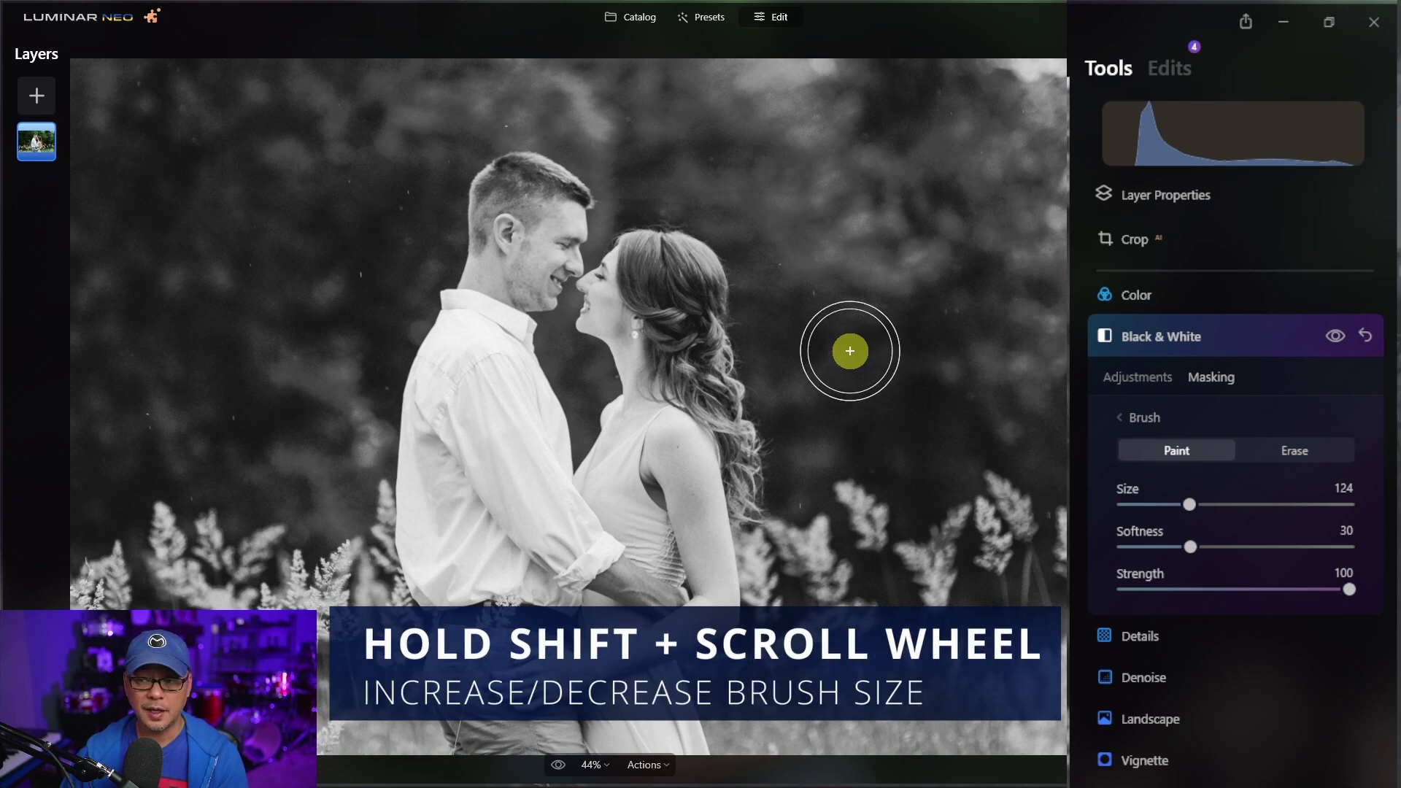
{"action": "scroll", "coordinate": [850, 352], "scroll_direction": "down", "scroll_amount": 7}
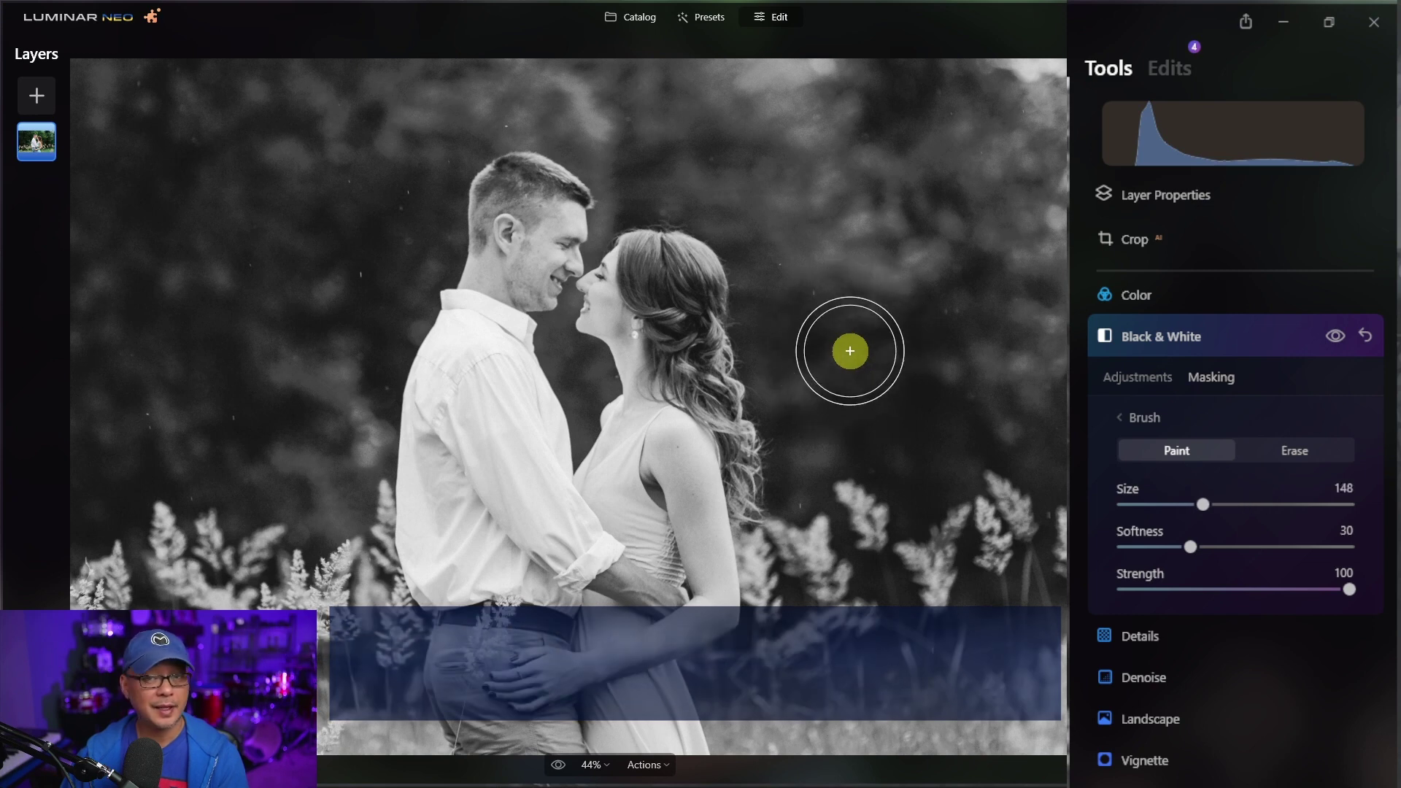
{"action": "scroll", "coordinate": [849, 354], "scroll_direction": "up", "scroll_amount": 7}
{"action": "scroll", "coordinate": [848, 355], "scroll_direction": "down", "scroll_amount": 5}
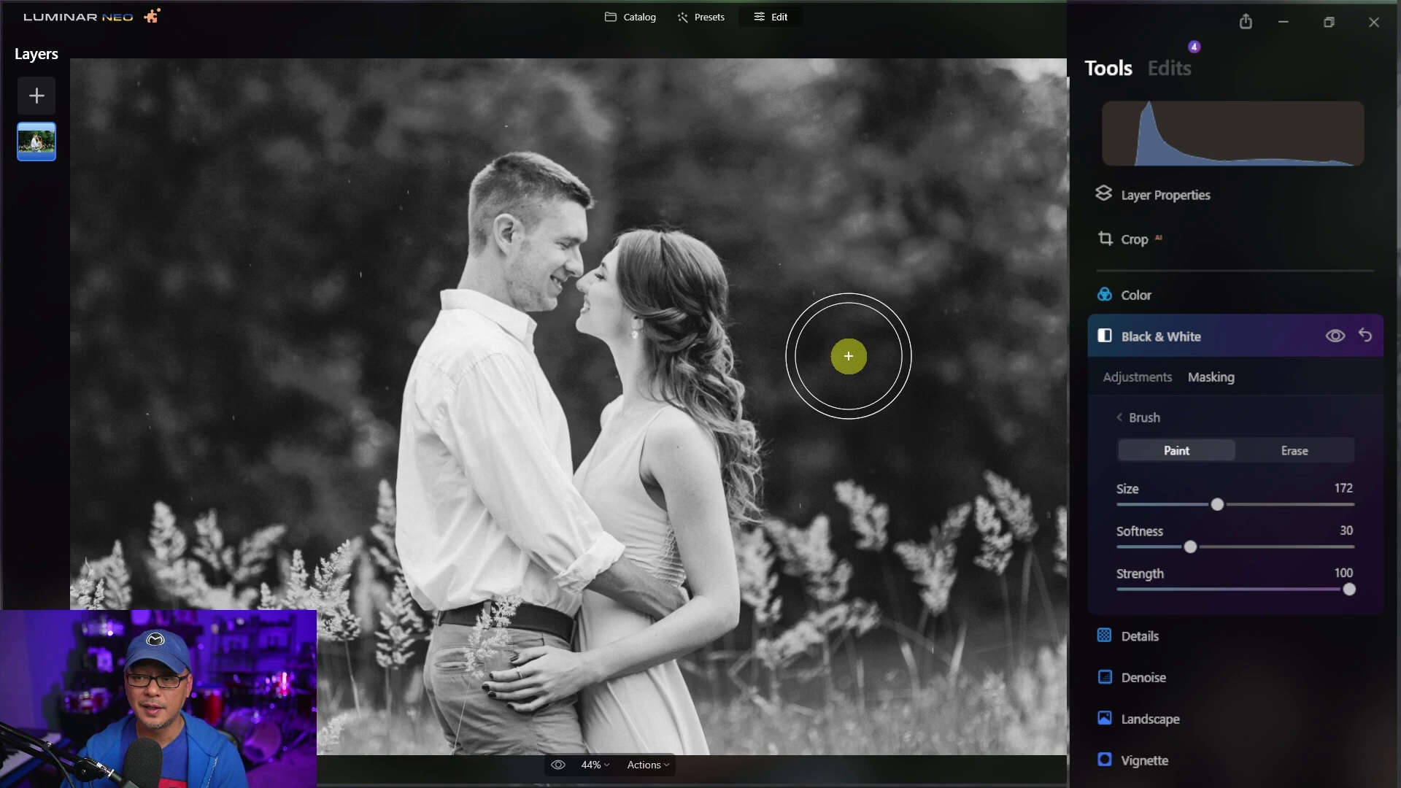
{"action": "scroll", "coordinate": [848, 356], "scroll_direction": "up", "scroll_amount": 1}
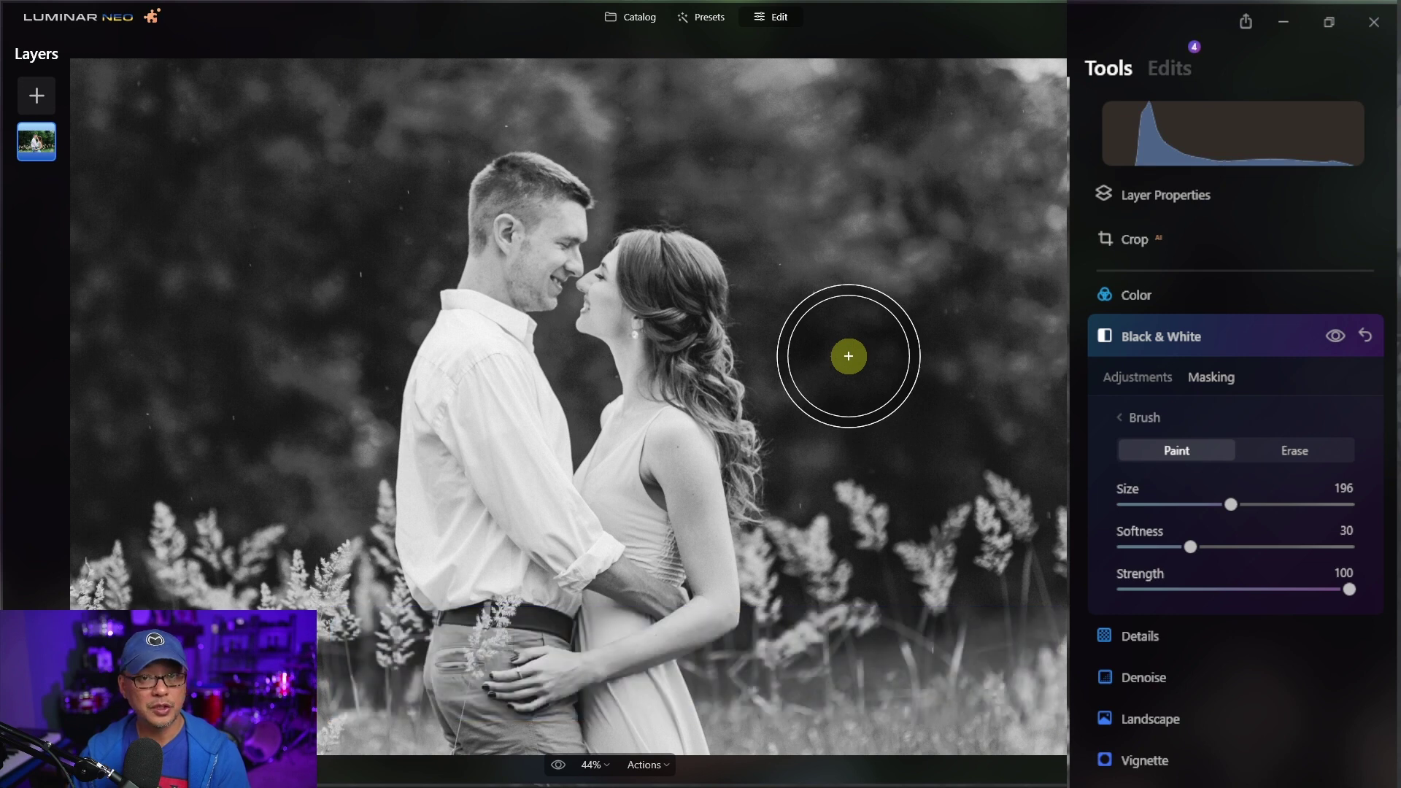
{"action": "key", "text": "shift+bracketright"}
{"action": "key", "text": "shift+bracketright"}
{"action": "key", "text": "shift+bracketright"}
{"action": "key", "text": "shift+bracketright"}
{"action": "key", "text": "shift+bracketright"}
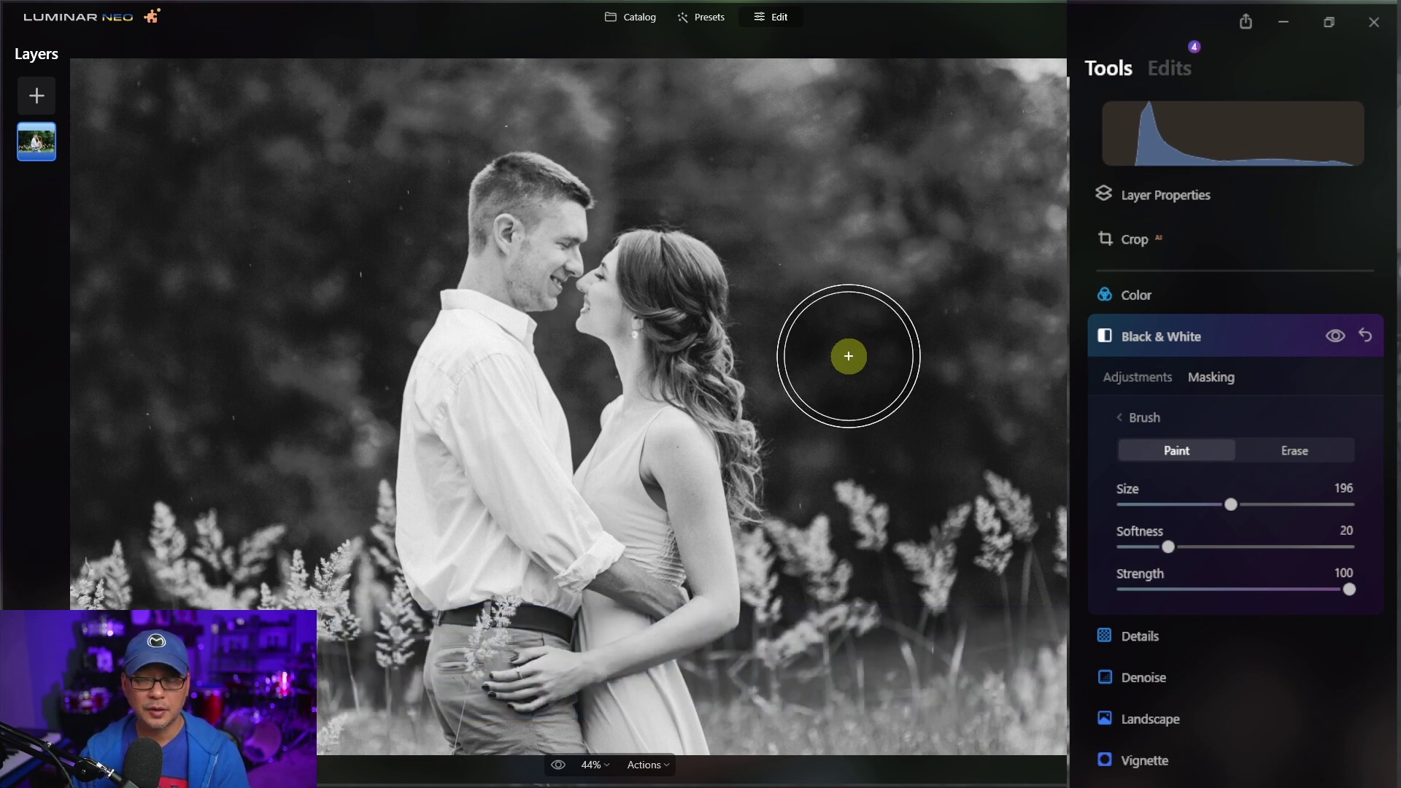
{"action": "key", "text": "shift+bracketright"}
{"action": "key", "text": "shift+bracketright"}
{"action": "key", "text": "shift+bracketright"}
{"action": "key", "text": "shift+bracketright"}
{"action": "key", "text": "shift+bracketright"}
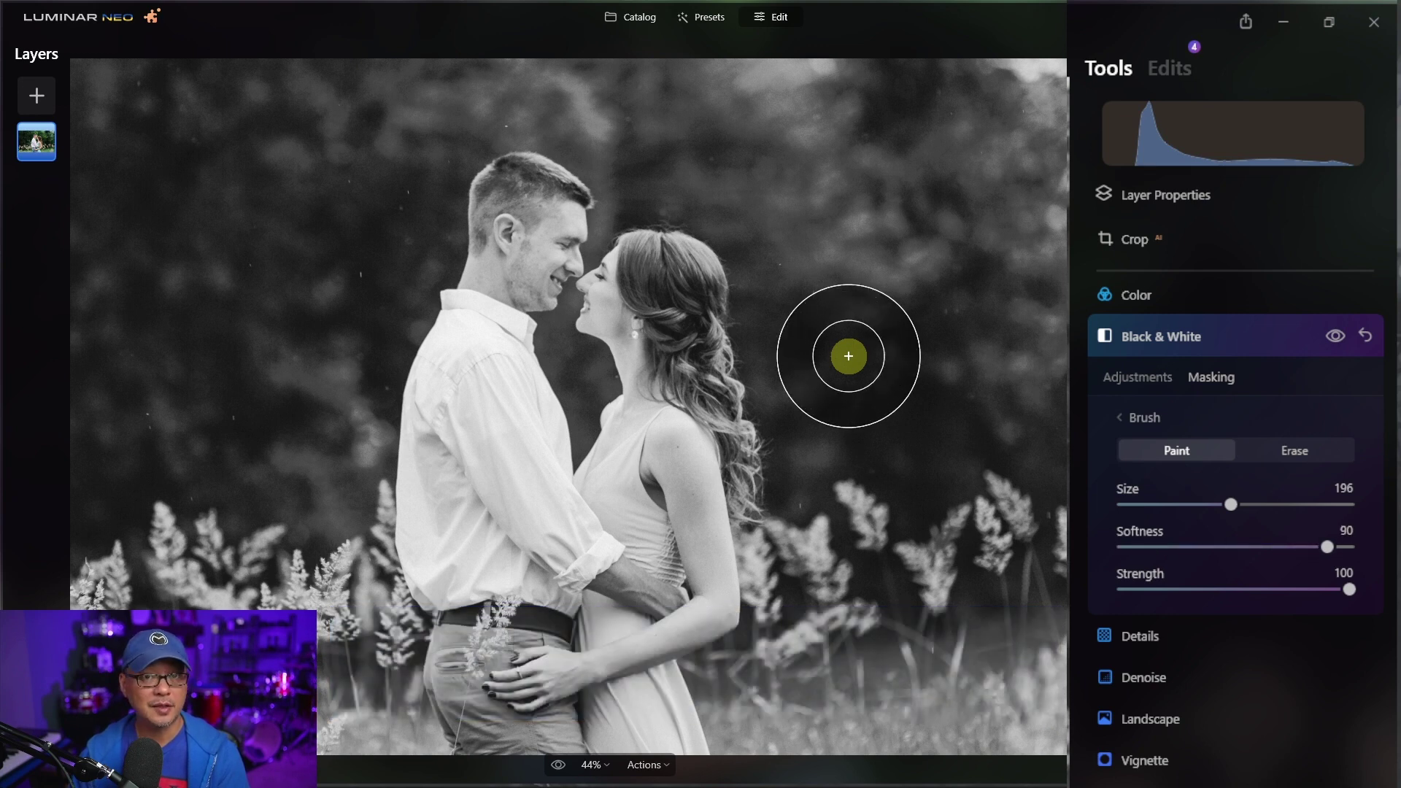
{"action": "key", "text": "shift+bracketleft"}
{"action": "key", "text": "shift+bracketleft"}
{"action": "key", "text": "shift+bracketleft"}
{"action": "key", "text": "shift+bracketleft"}
{"action": "key", "text": "shift+bracketleft"}
{"action": "key", "text": "shift+bracketleft"}
{"action": "key", "text": "shift+bracketleft"}
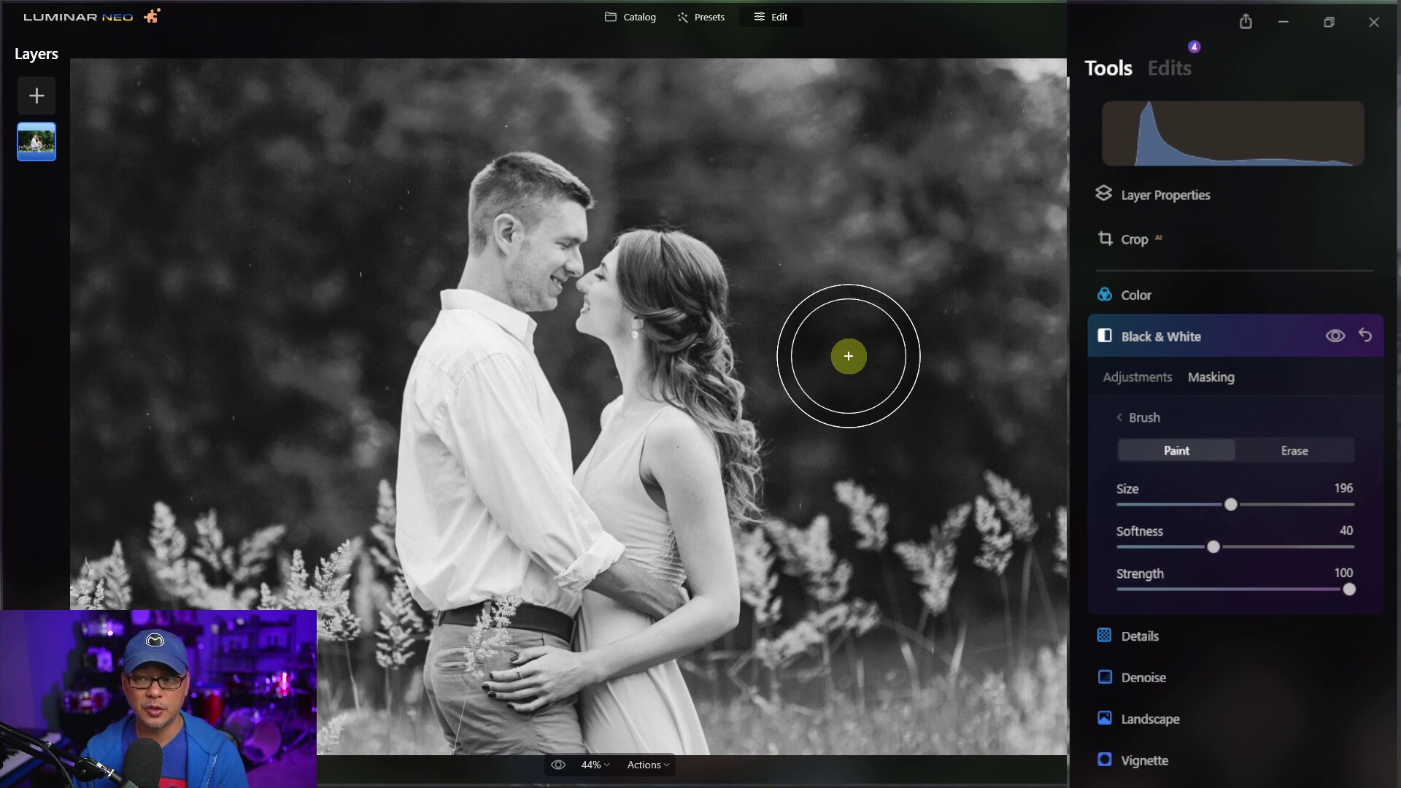
{"action": "key", "text": "shift+bracketright"}
{"action": "key", "text": "shift+bracketright"}
{"action": "key", "text": "shift+bracketright"}
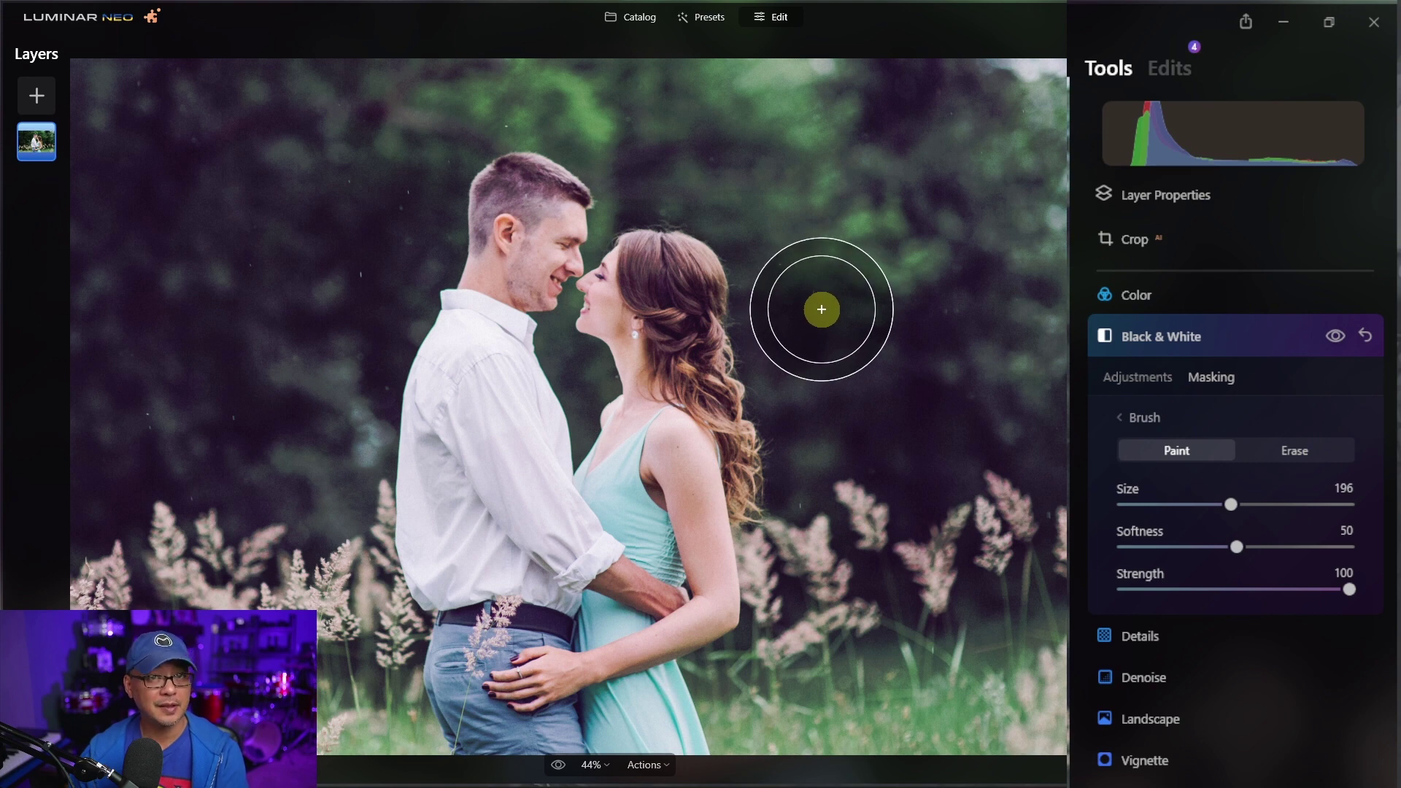
Paint a black-and-white stroke over the couple, then erase that stroke back to colour.
{"action": "key", "text": "alt"}
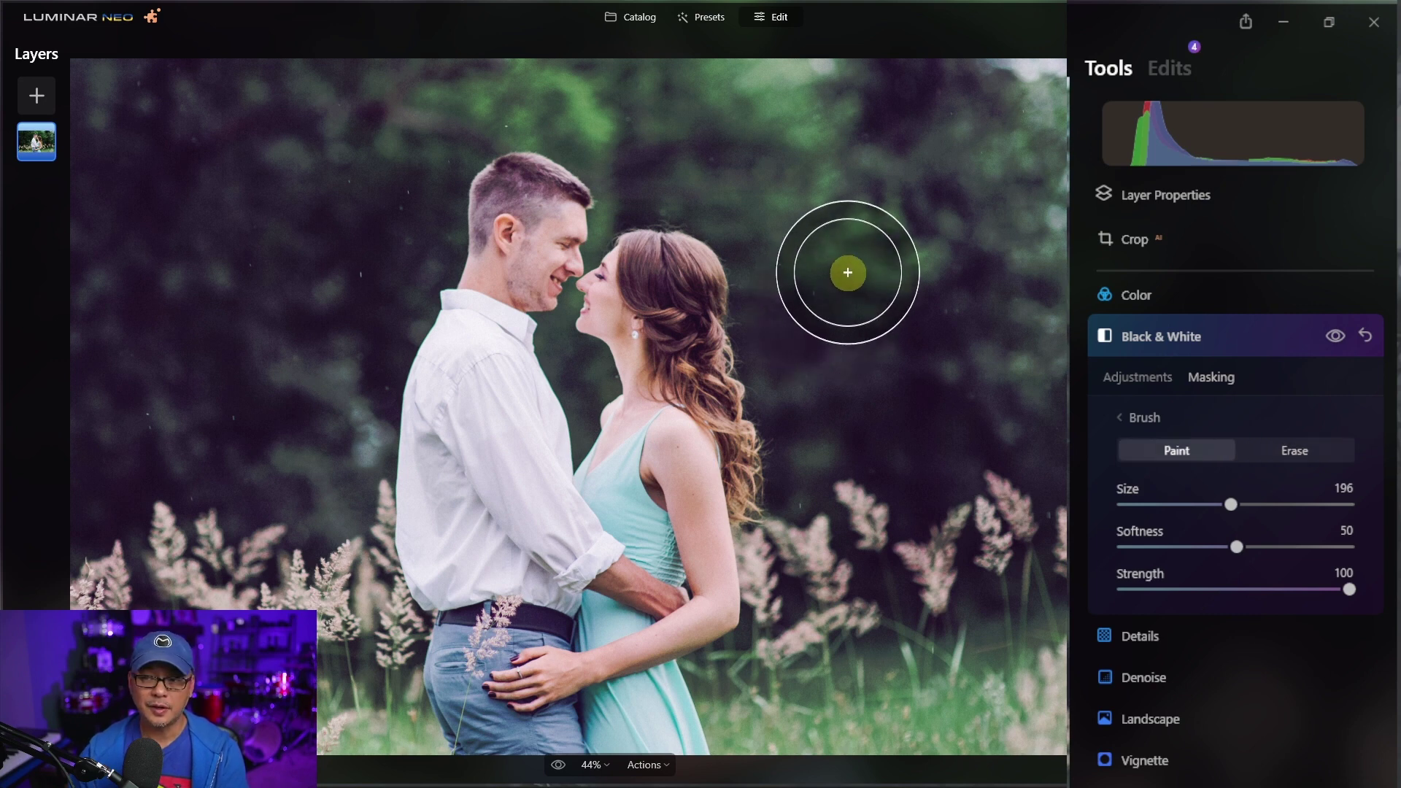
{"action": "mouse_move", "coordinate": [788, 259]}
{"action": "left_mouse_down"}
{"action": "mouse_move", "coordinate": [725, 256]}
{"action": "mouse_move", "coordinate": [273, 461]}
{"action": "mouse_move", "coordinate": [416, 540]}
{"action": "mouse_move", "coordinate": [463, 588]}
{"action": "left_mouse_up"}
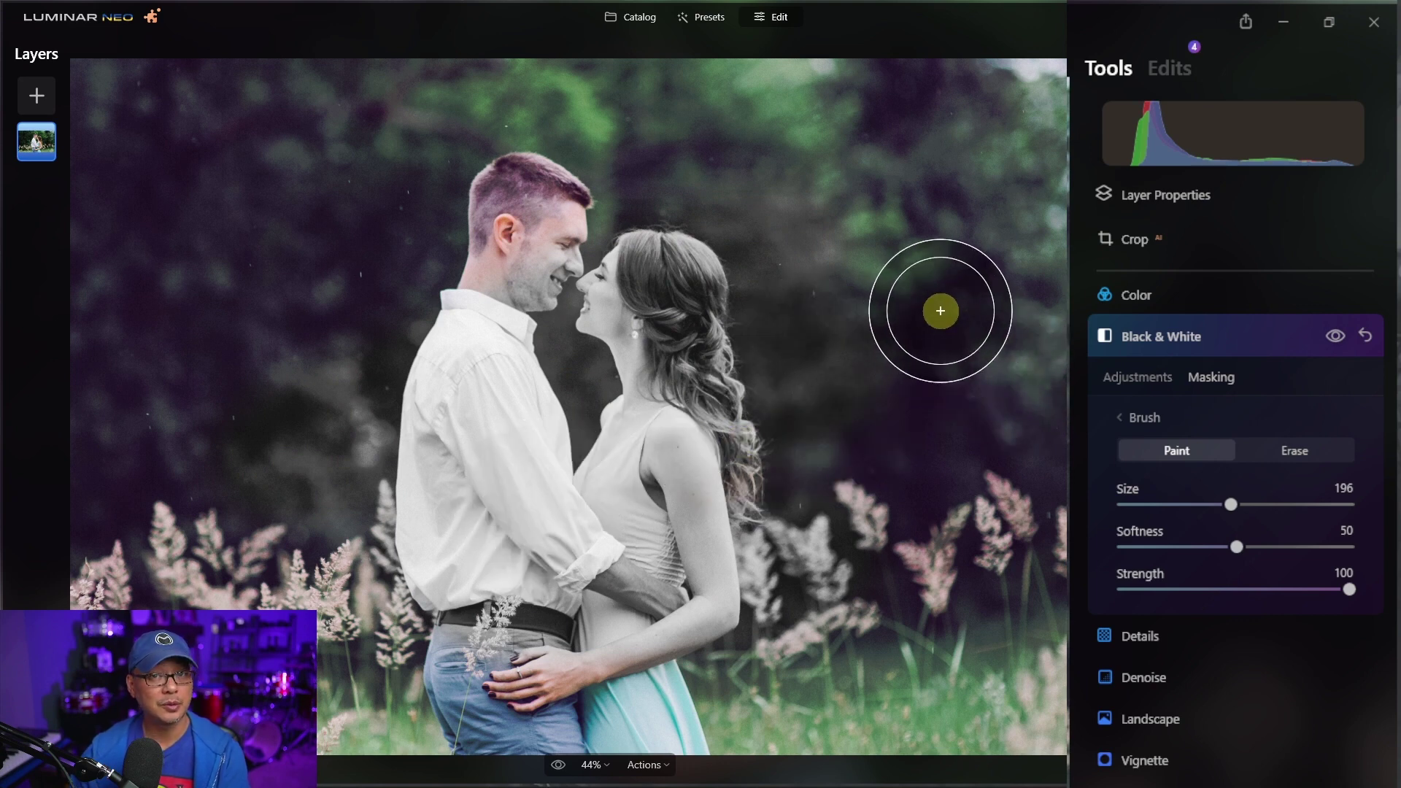
{"action": "key", "text": "alt"}
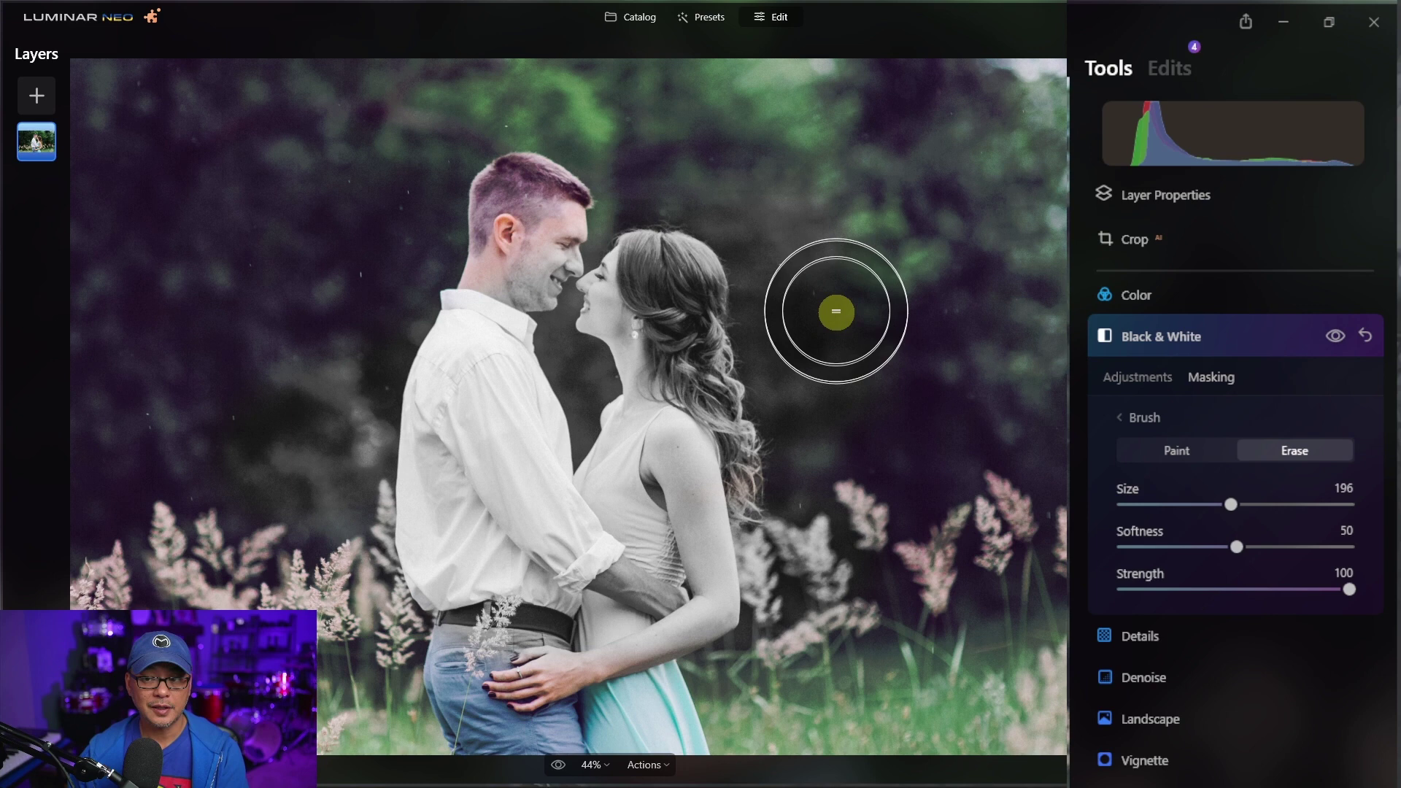
{"action": "mouse_move", "coordinate": [870, 252]}
{"action": "left_mouse_down"}
{"action": "mouse_move", "coordinate": [377, 415]}
{"action": "mouse_move", "coordinate": [829, 195]}
{"action": "mouse_move", "coordinate": [216, 491]}
{"action": "mouse_move", "coordinate": [681, 373]}
{"action": "mouse_move", "coordinate": [825, 561]}
{"action": "mouse_move", "coordinate": [353, 635]}
{"action": "mouse_move", "coordinate": [406, 567]}
{"action": "left_mouse_up"}
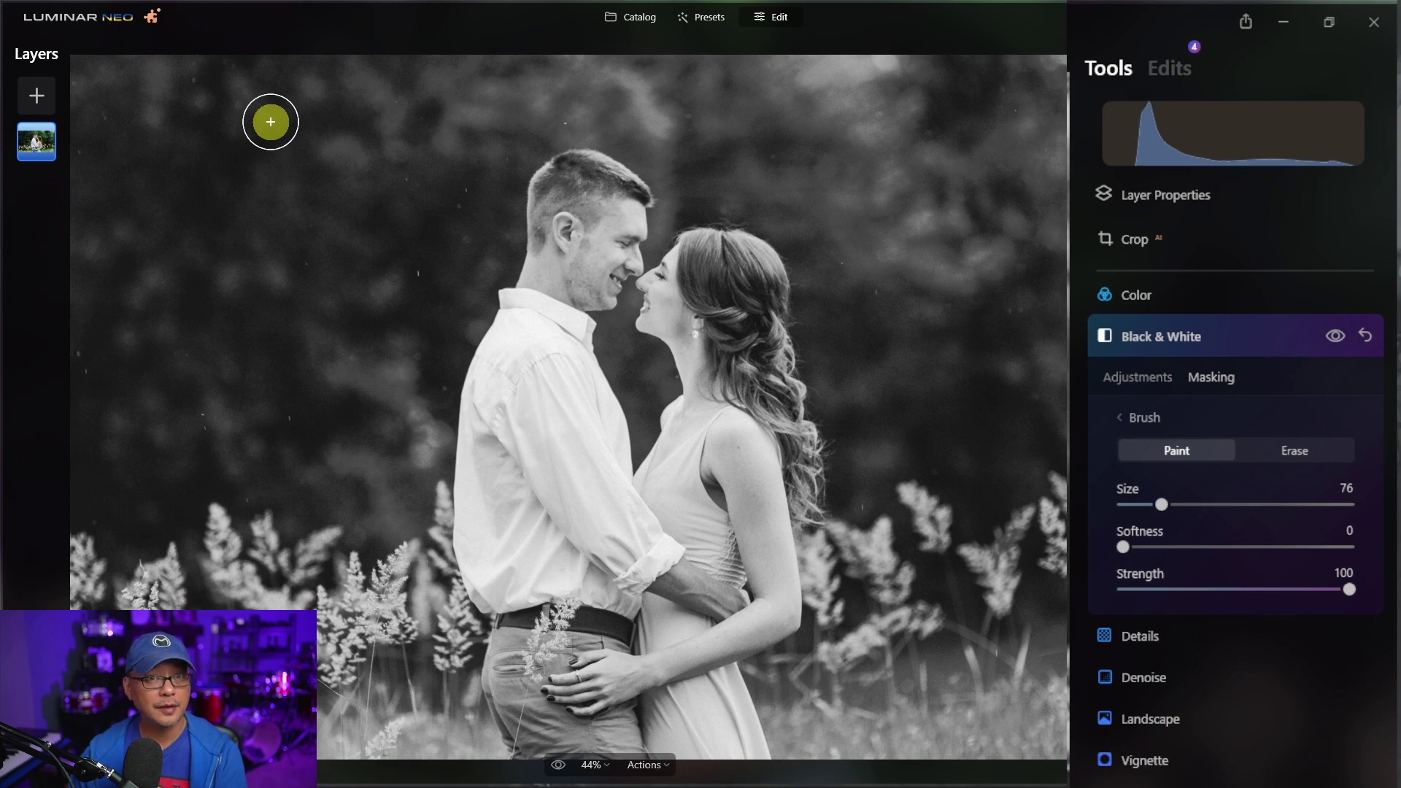
Paint a straight black-and-white mask line from the top-left to the lower-right of the photo.
{"action": "left_click", "coordinate": [271, 122]}
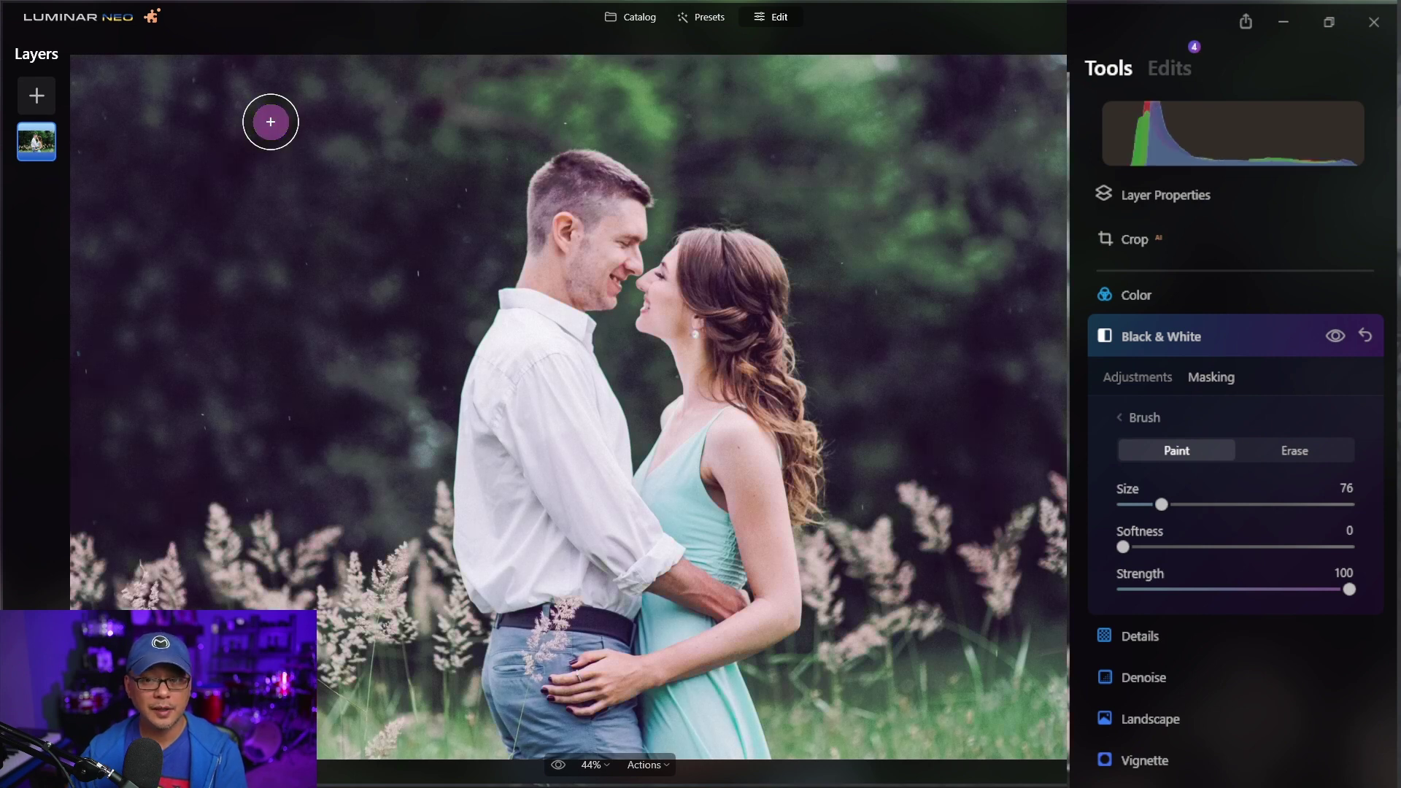
{"action": "left_click", "coordinate": [1056, 666], "text": "shift"}
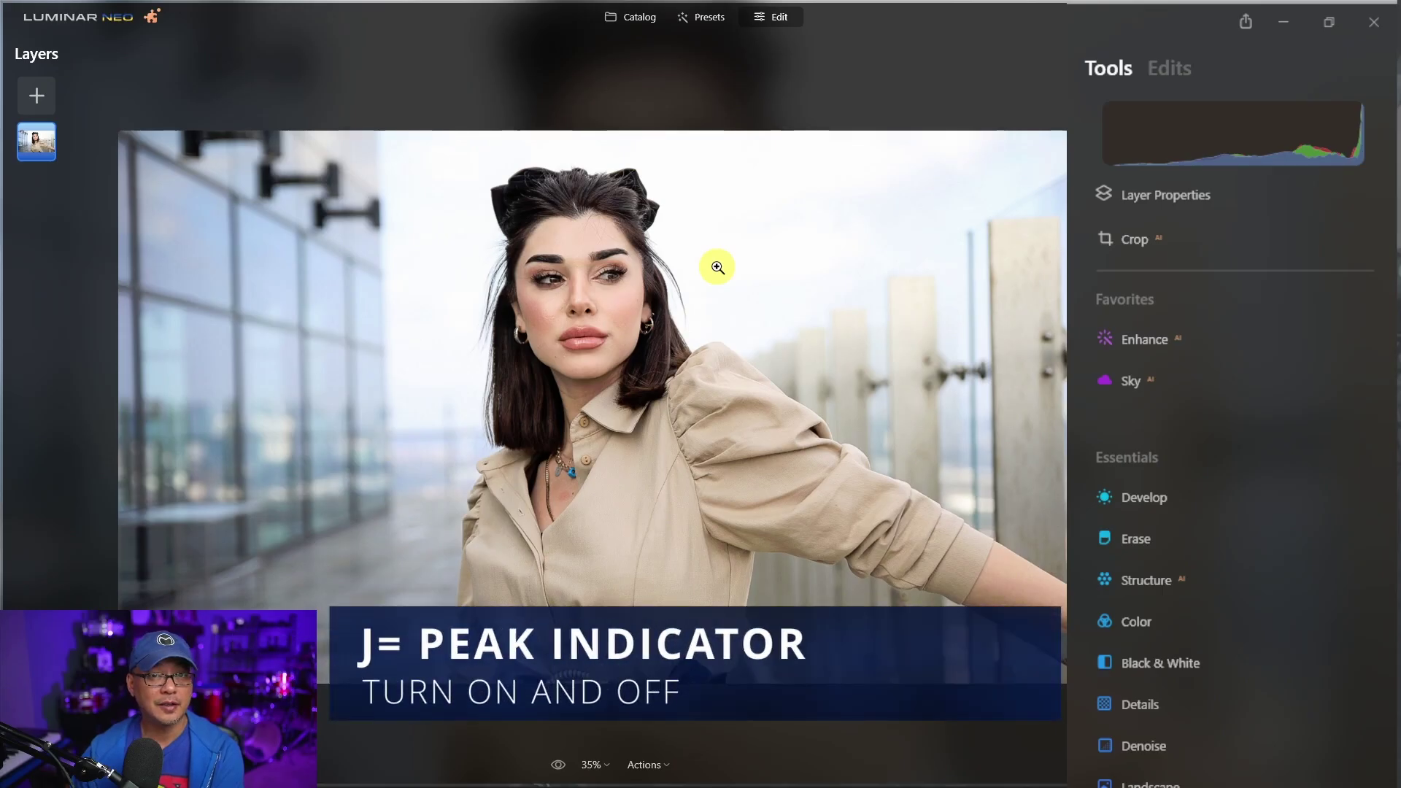
Turn the clipping warning on to check clipped highlights and shadows, then off again.
{"action": "key", "text": "j"}
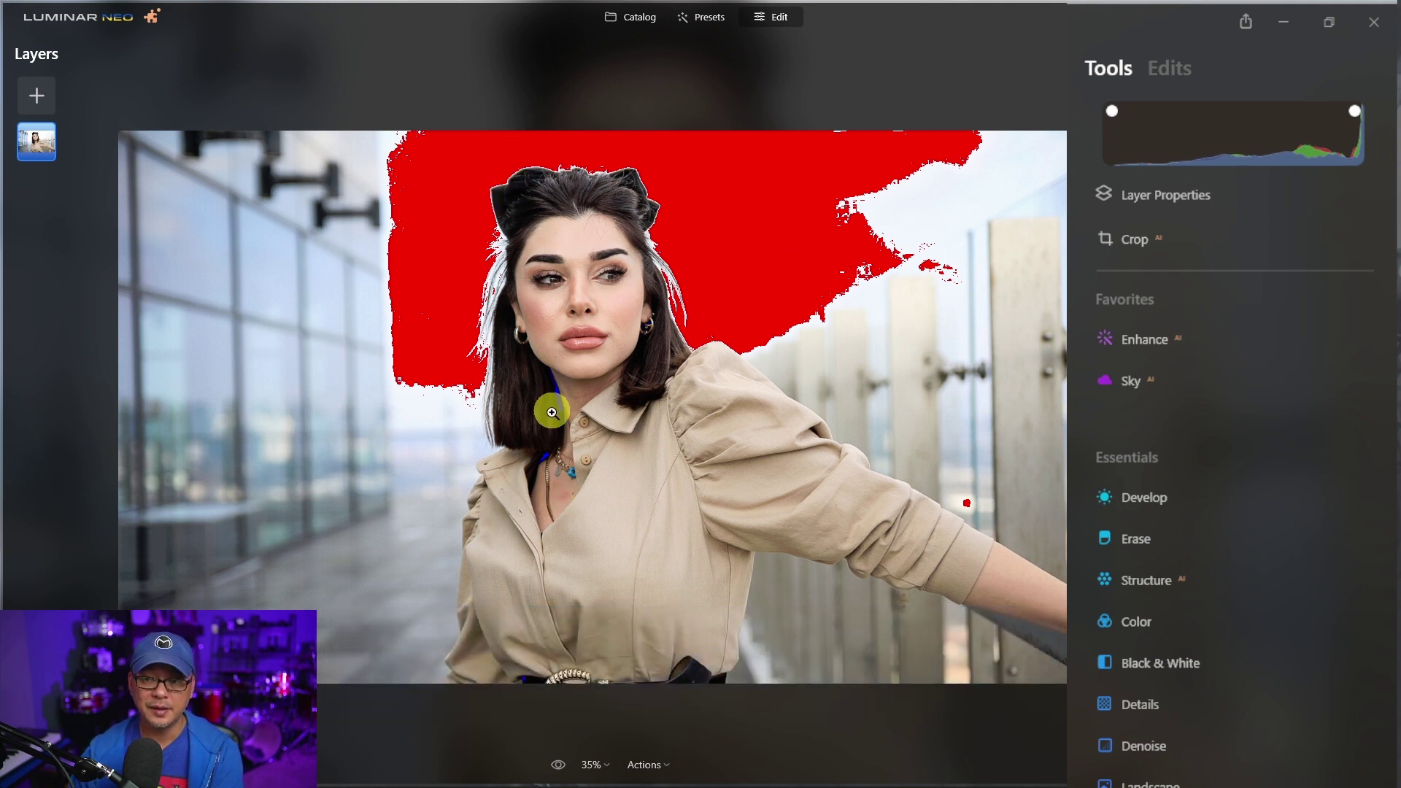
{"action": "key", "text": "j"}
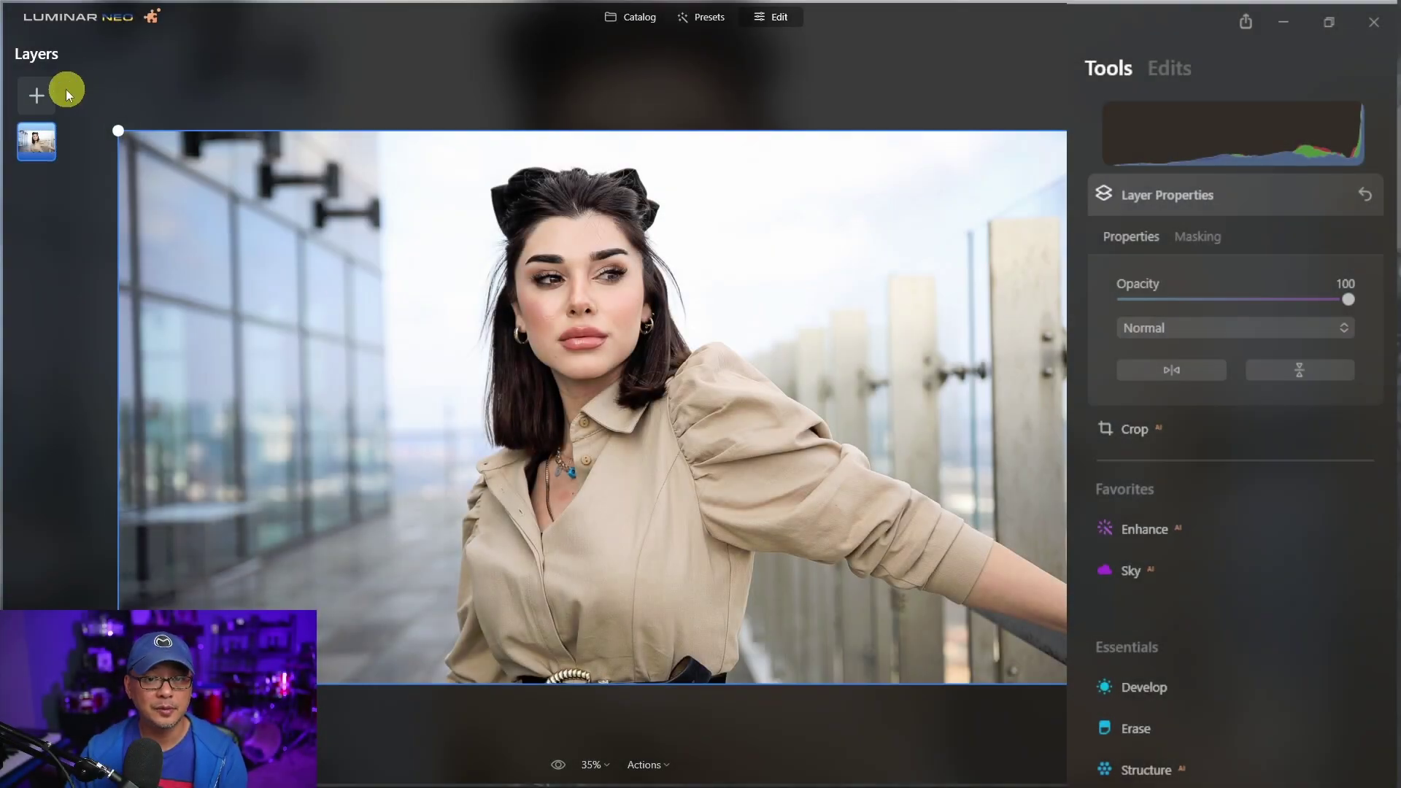
Add the signature image as a fully opaque layer and shrink it to a small size.
{"action": "left_click", "coordinate": [46, 90]}
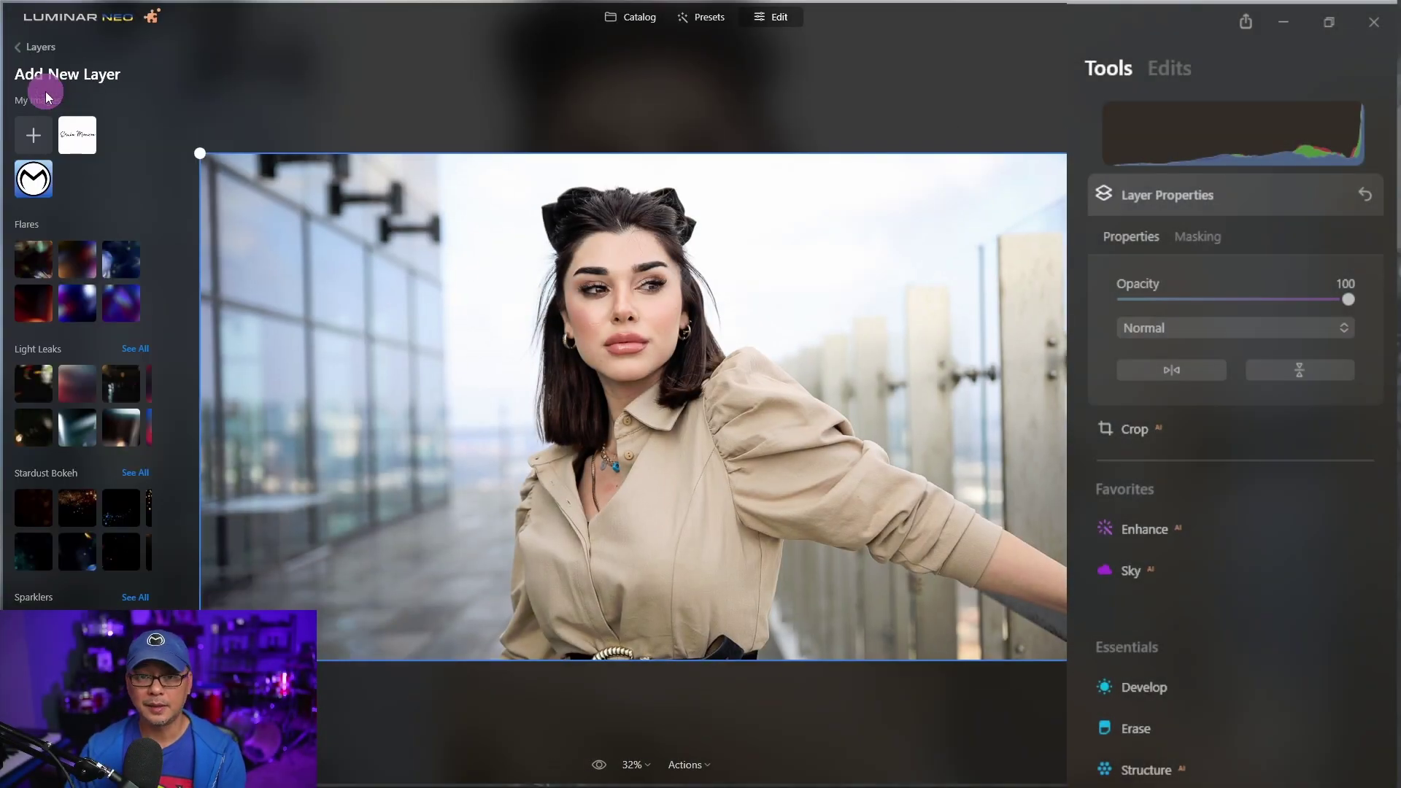
{"action": "left_click", "coordinate": [76, 136]}
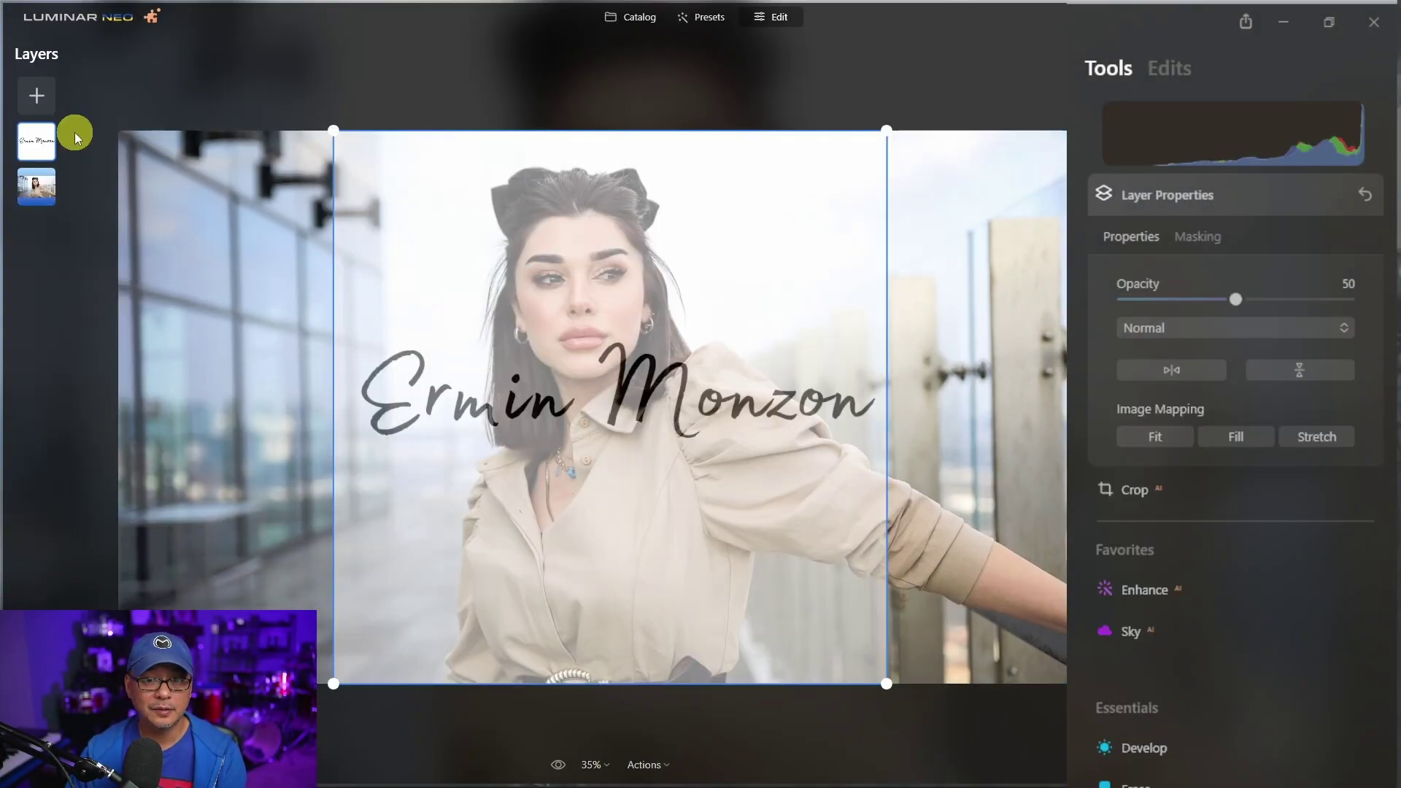
{"action": "left_click", "coordinate": [1302, 300]}
{"action": "left_click_drag", "start_coordinate": [1303, 300], "coordinate": [1348, 299]}
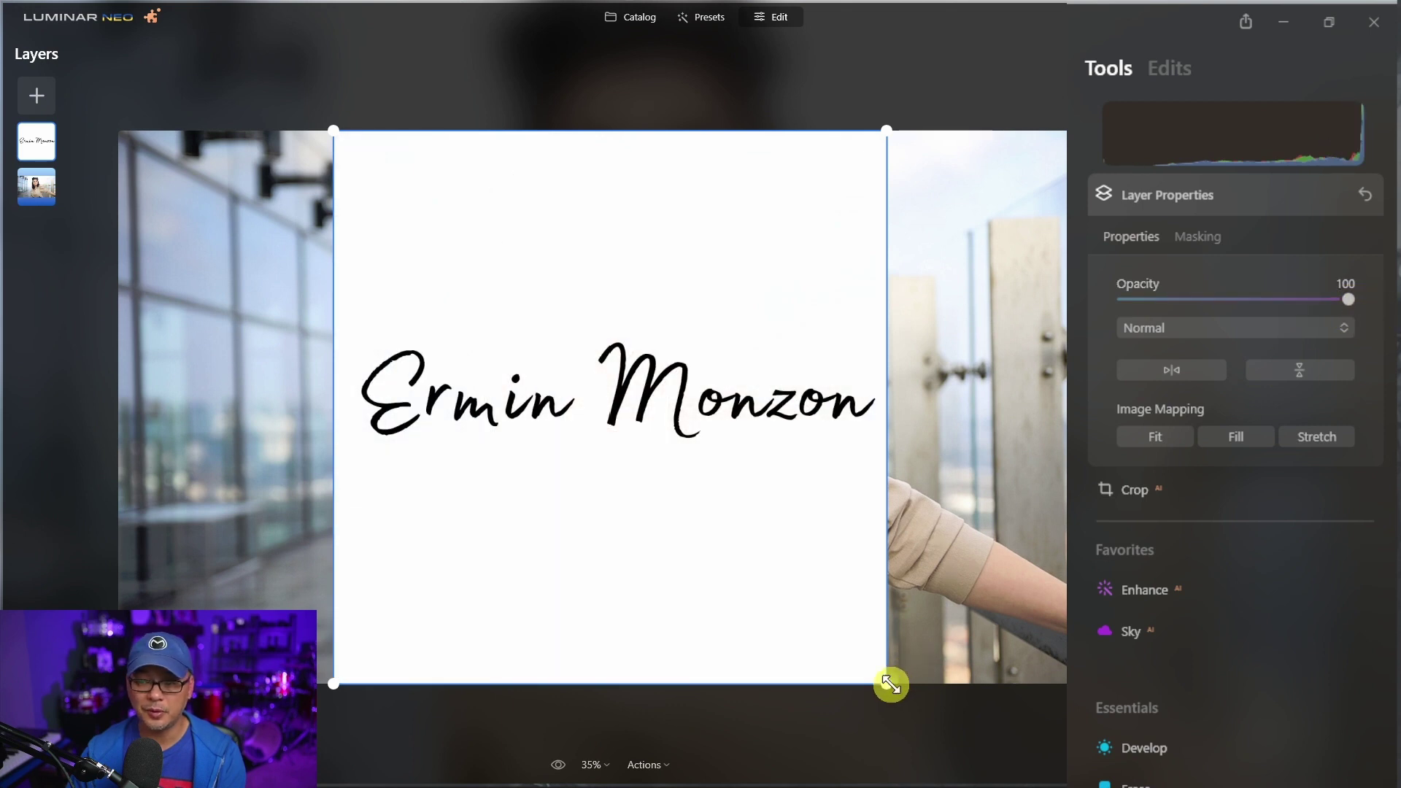
{"action": "left_click_drag", "start_coordinate": [890, 680], "coordinate": [525, 323]}
{"action": "left_click_drag", "start_coordinate": [452, 267], "coordinate": [254, 266]}
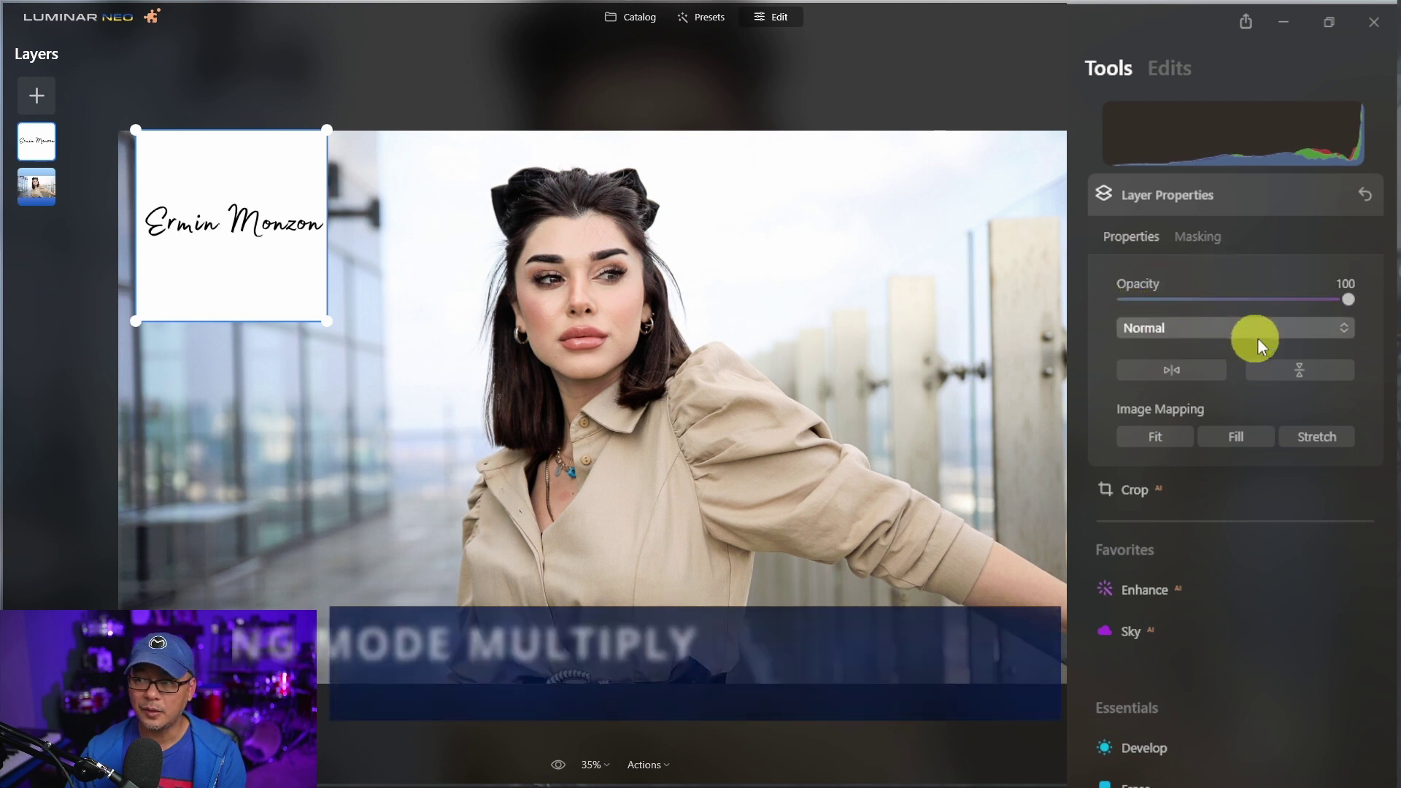
Set the signature layer to Multiply blending and move it to the top-right corner.
{"action": "left_click", "coordinate": [1172, 323]}
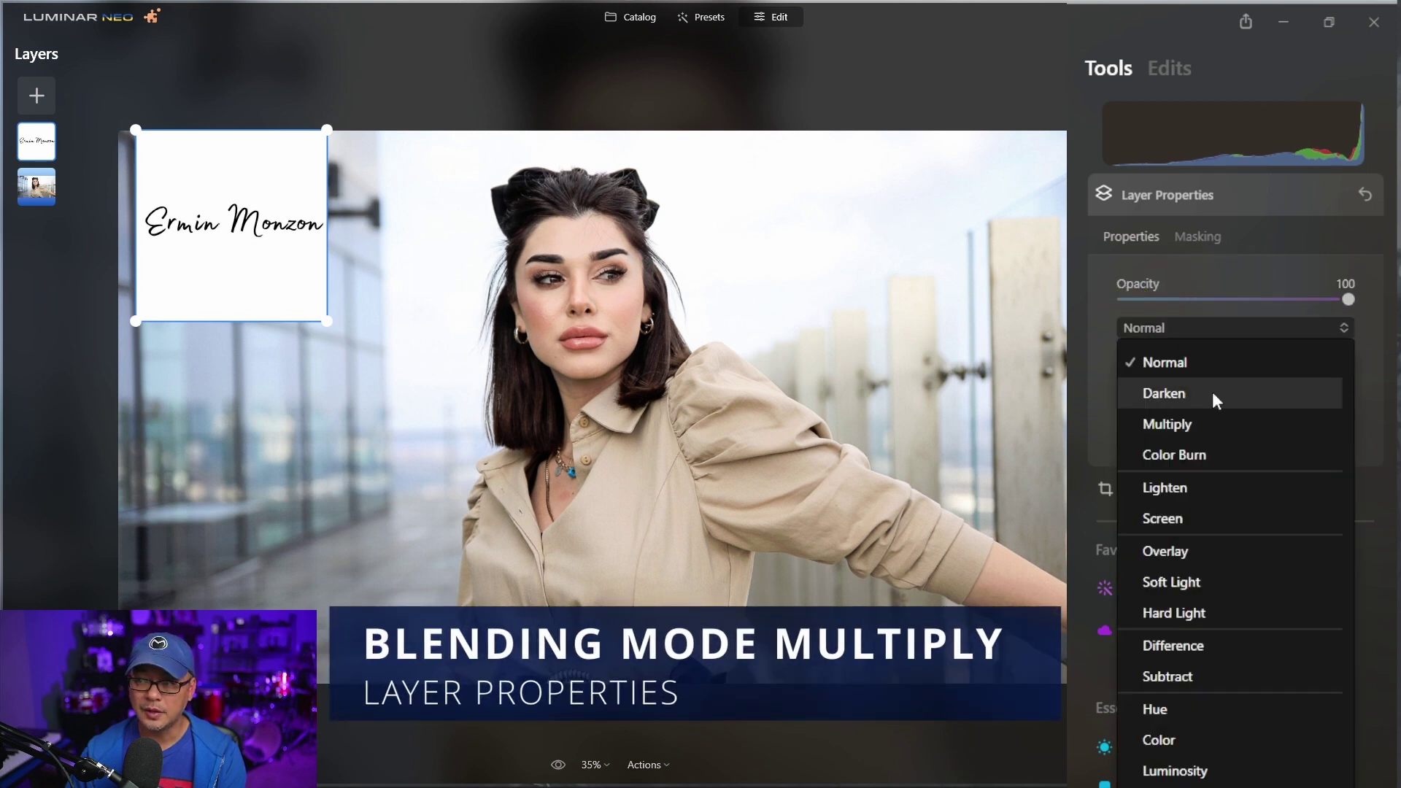
{"action": "left_click", "coordinate": [1208, 423]}
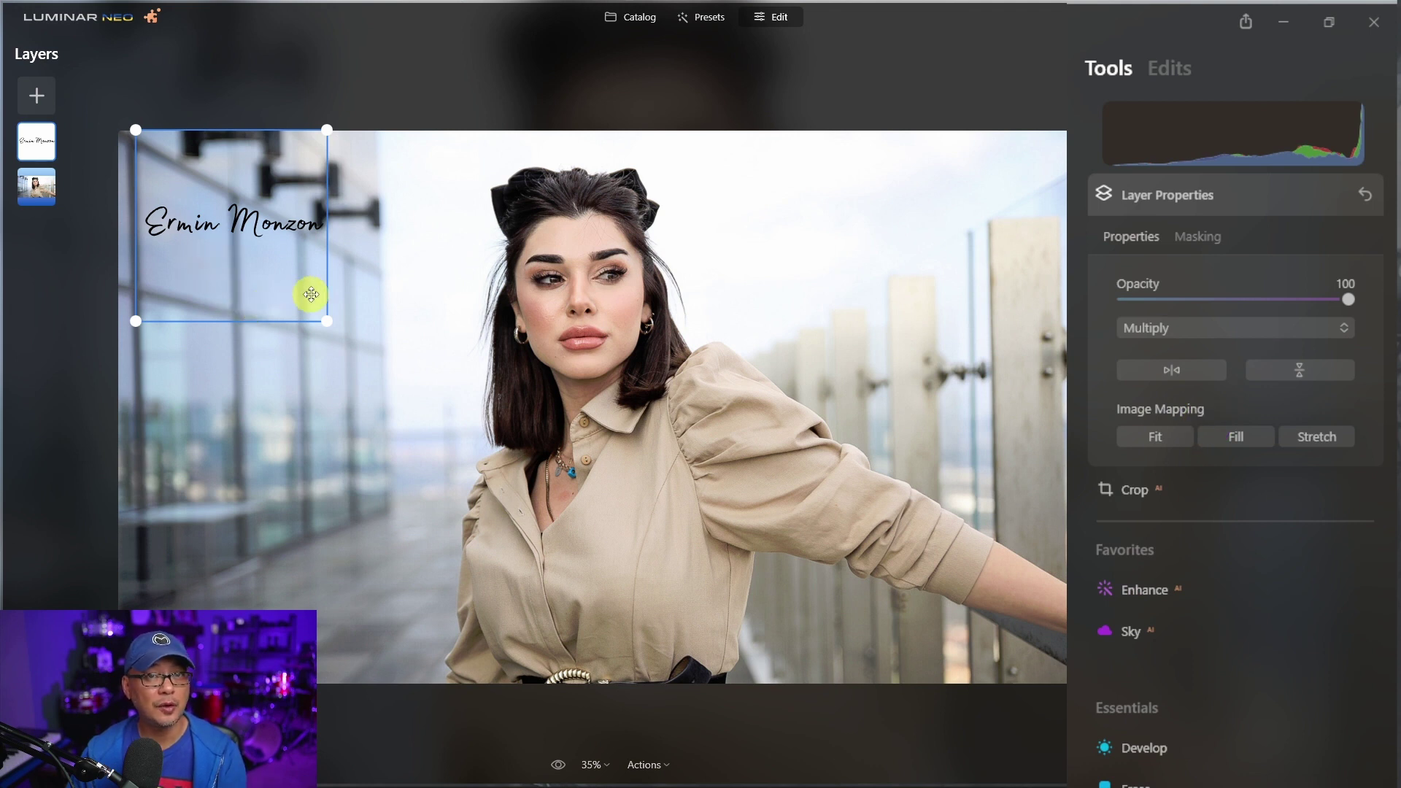
{"action": "mouse_move", "coordinate": [240, 253]}
{"action": "left_mouse_down"}
{"action": "mouse_move", "coordinate": [238, 265]}
{"action": "mouse_move", "coordinate": [909, 251]}
{"action": "mouse_move", "coordinate": [1016, 203]}
{"action": "mouse_move", "coordinate": [968, 227]}
{"action": "left_mouse_up"}
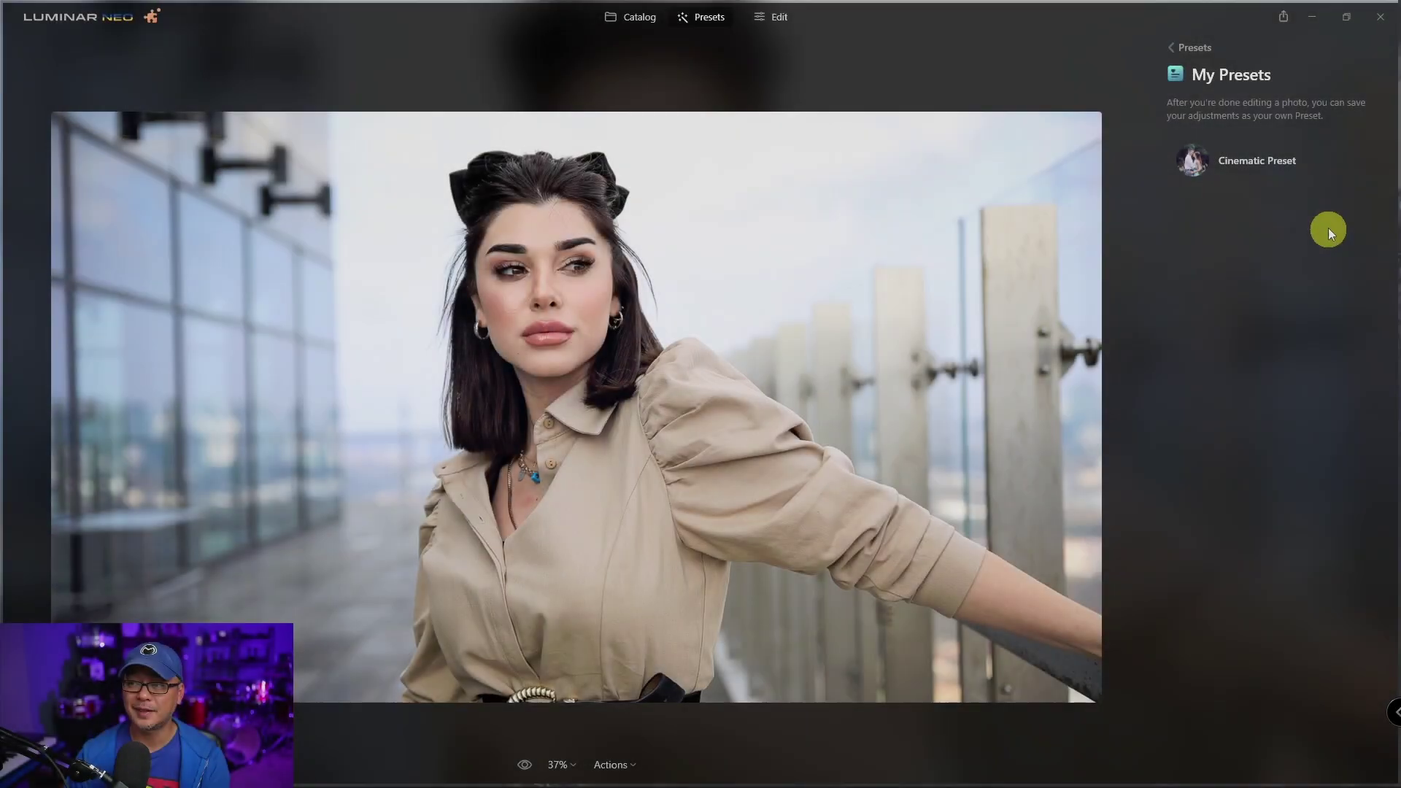
Apply 'Cinematic Preset' from My Presets to the couple photo.
{"action": "left_click", "coordinate": [1284, 168]}
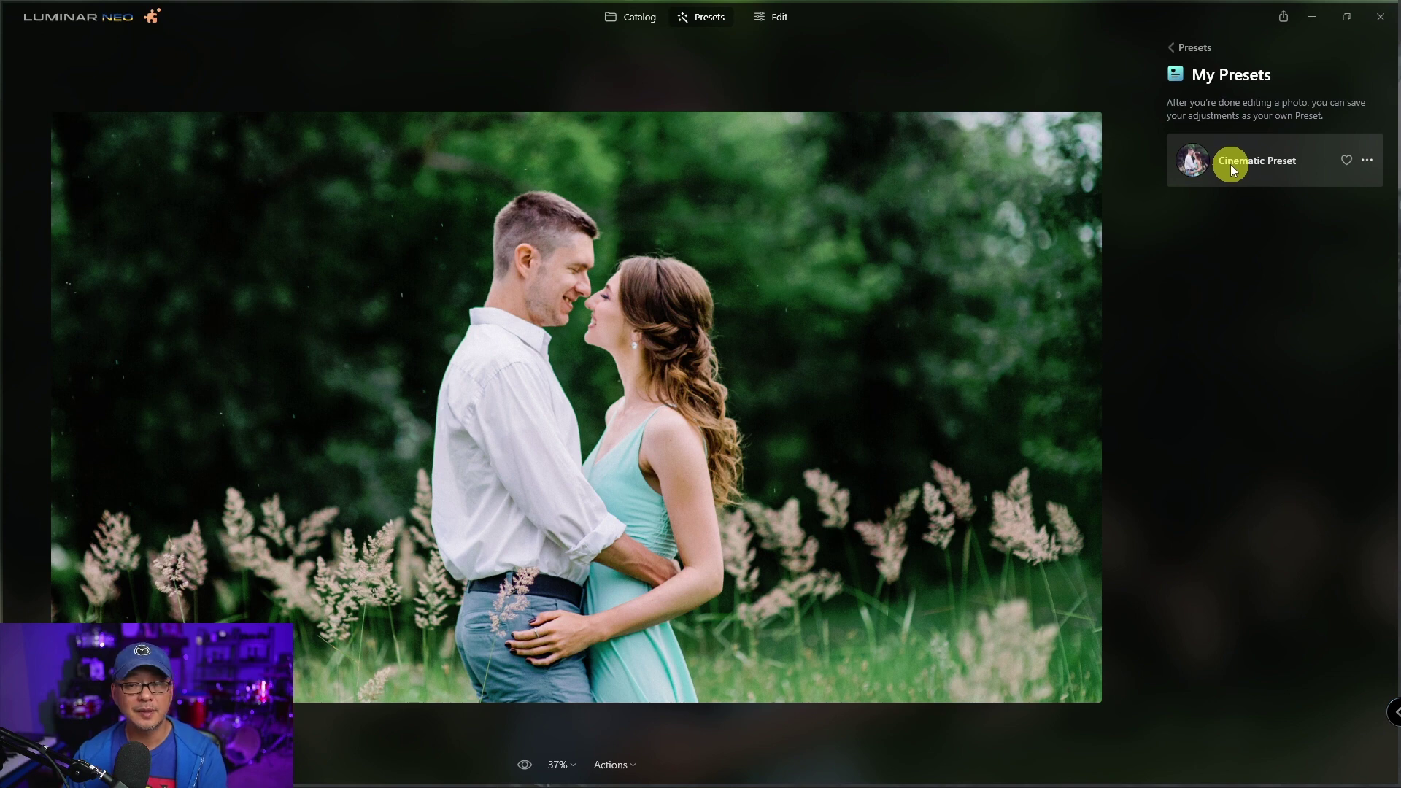
{"action": "left_click", "coordinate": [1232, 168]}
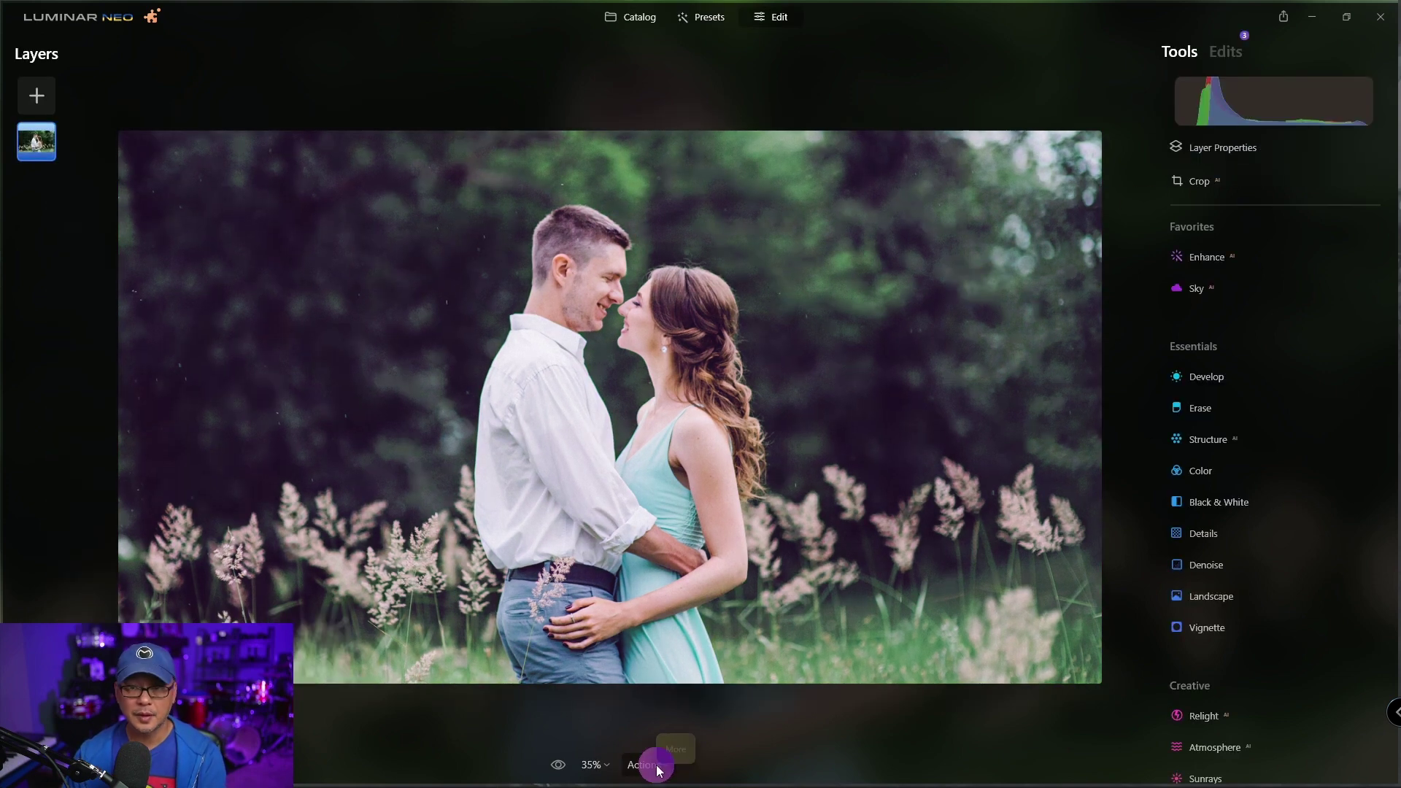
Reset the couple photo to its unedited state and open Develop's Curves.
{"action": "left_click", "coordinate": [648, 764]}
{"action": "left_click", "coordinate": [689, 702]}
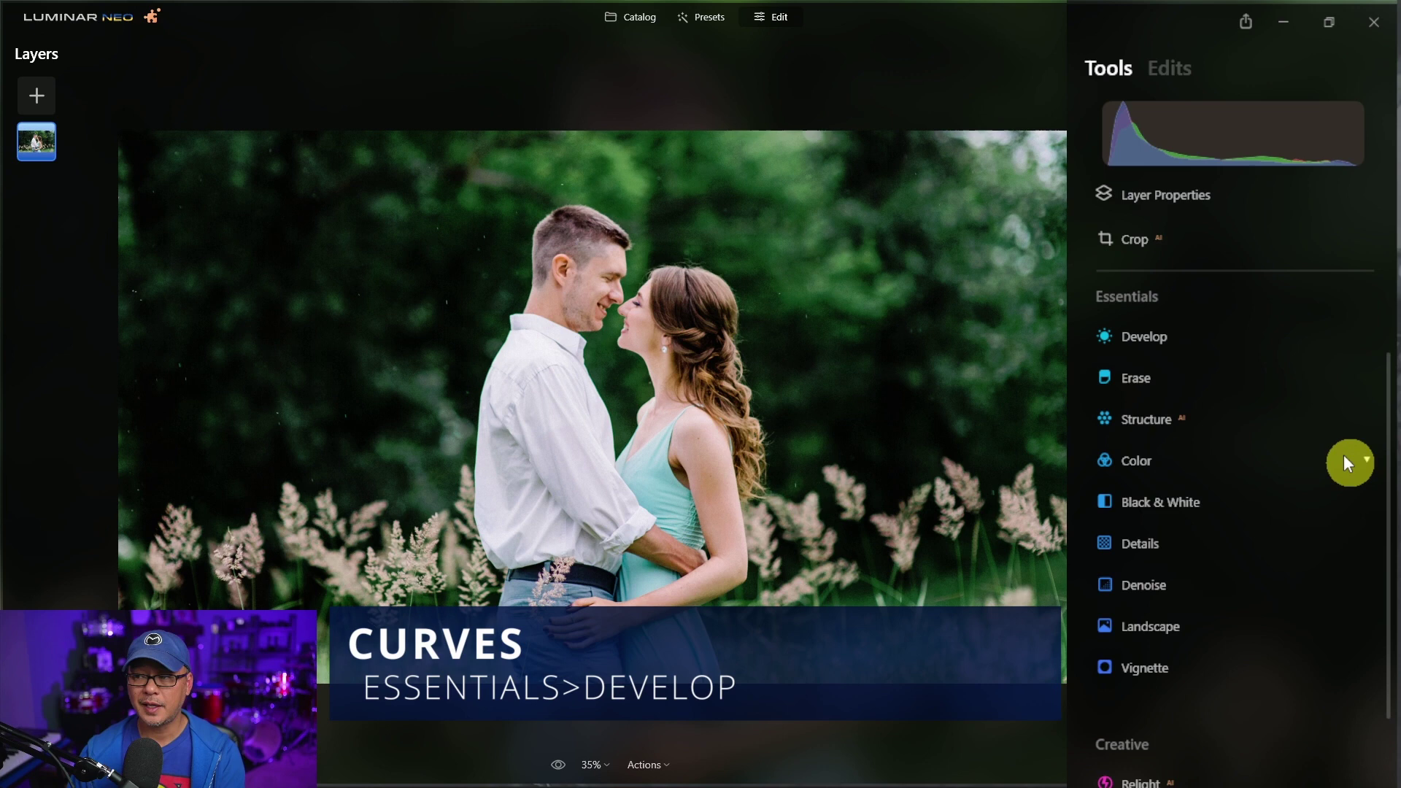
{"action": "left_click", "coordinate": [1160, 340]}
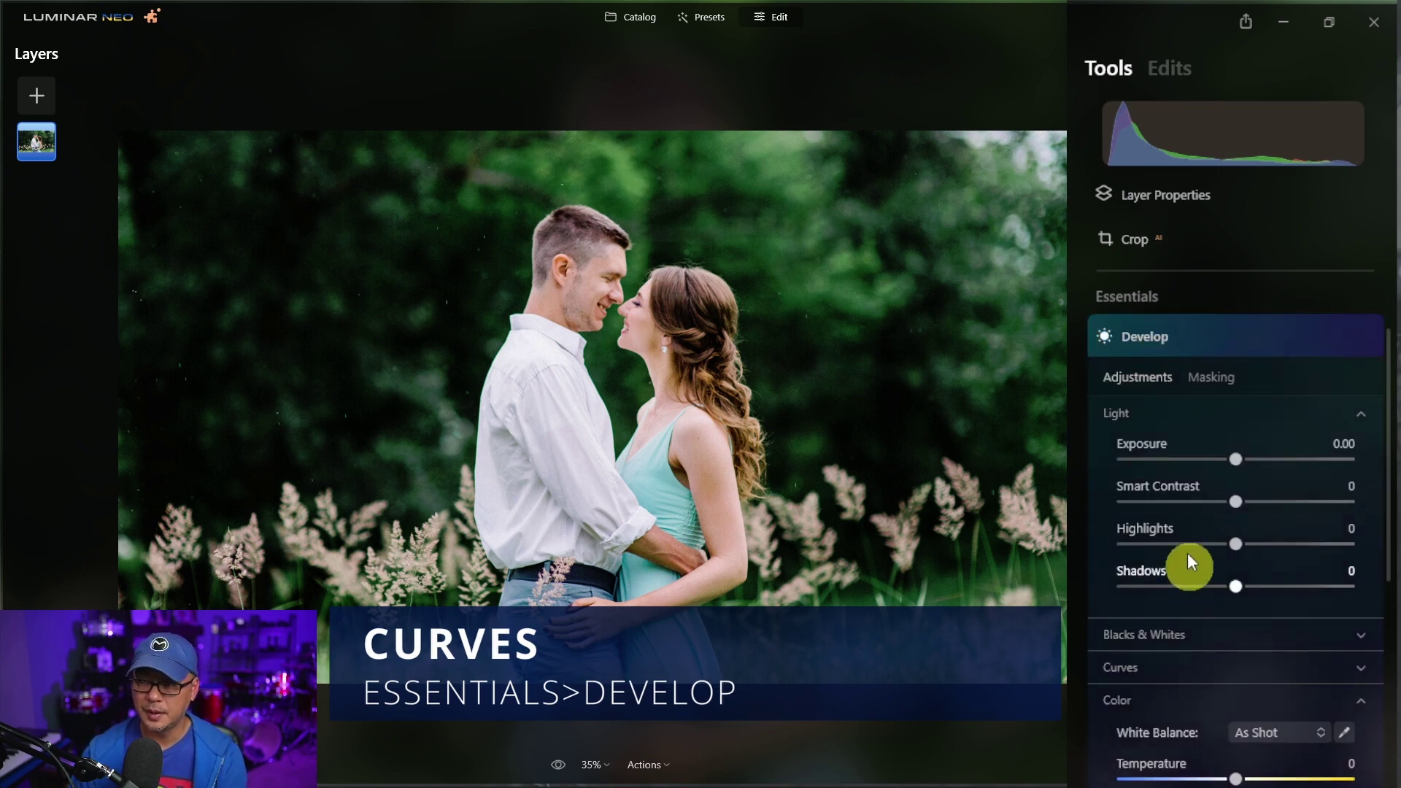
{"action": "scroll", "coordinate": [1167, 496], "scroll_direction": "down", "scroll_amount": 5}
{"action": "left_click", "coordinate": [1145, 327]}
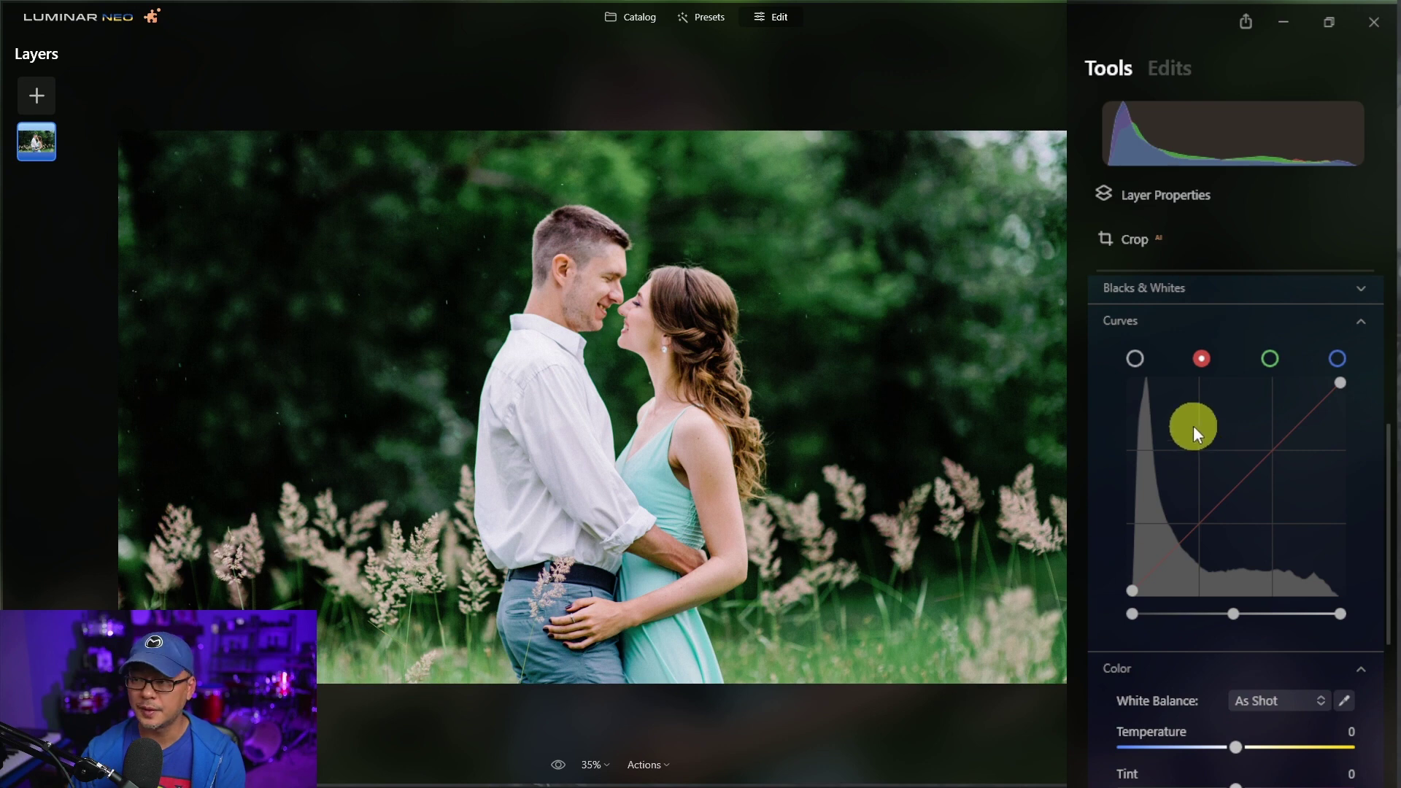
Lift the blue curve's black point, compare with the original, then nudge the red black point up.
{"action": "left_click", "coordinate": [1341, 359]}
{"action": "scroll", "coordinate": [1341, 359], "scroll_direction": "up", "scroll_amount": 5}
{"action": "scroll", "coordinate": [1320, 641], "scroll_direction": "down", "scroll_amount": 5}
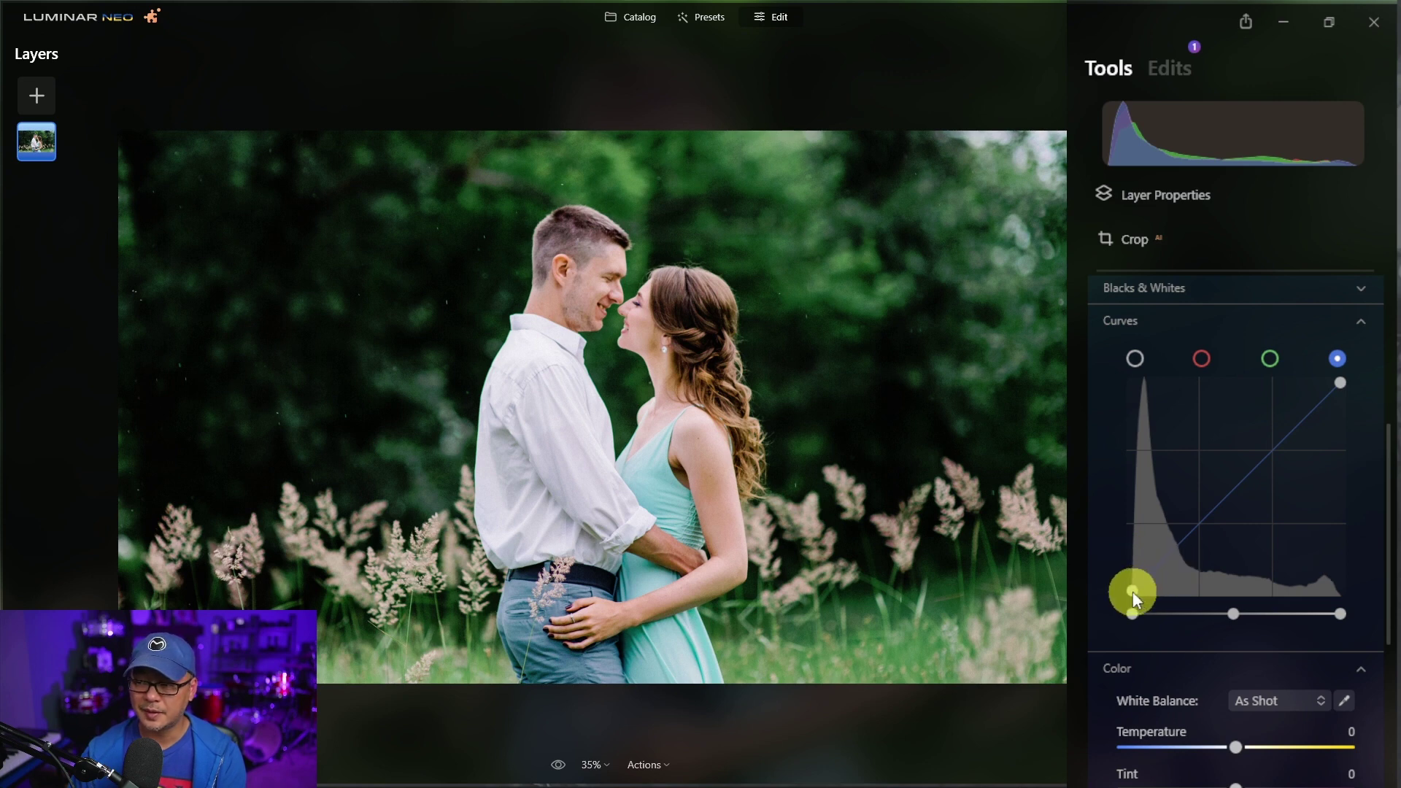
{"action": "left_click_drag", "start_coordinate": [1132, 591], "coordinate": [1131, 591]}
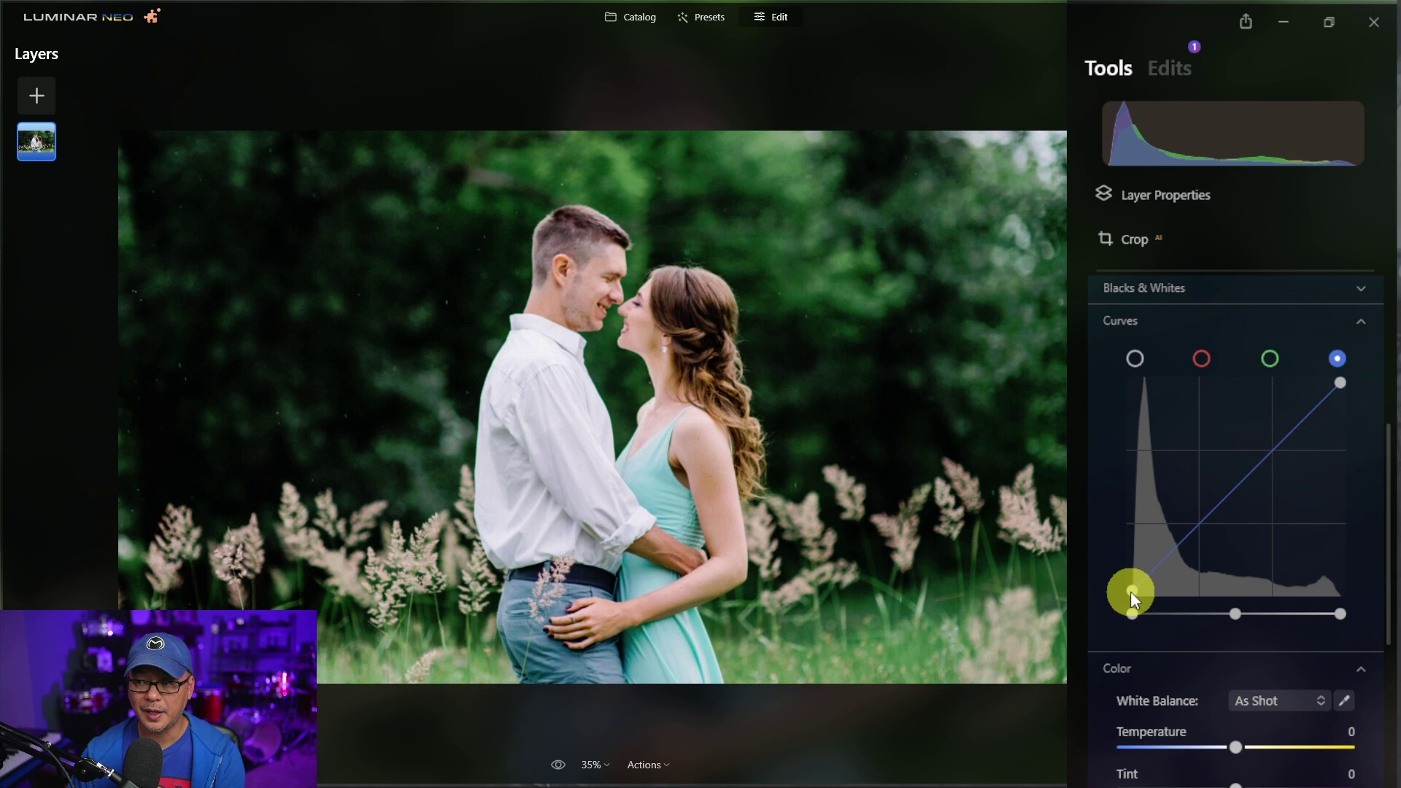
{"action": "left_click_drag", "start_coordinate": [1131, 591], "coordinate": [1114, 569]}
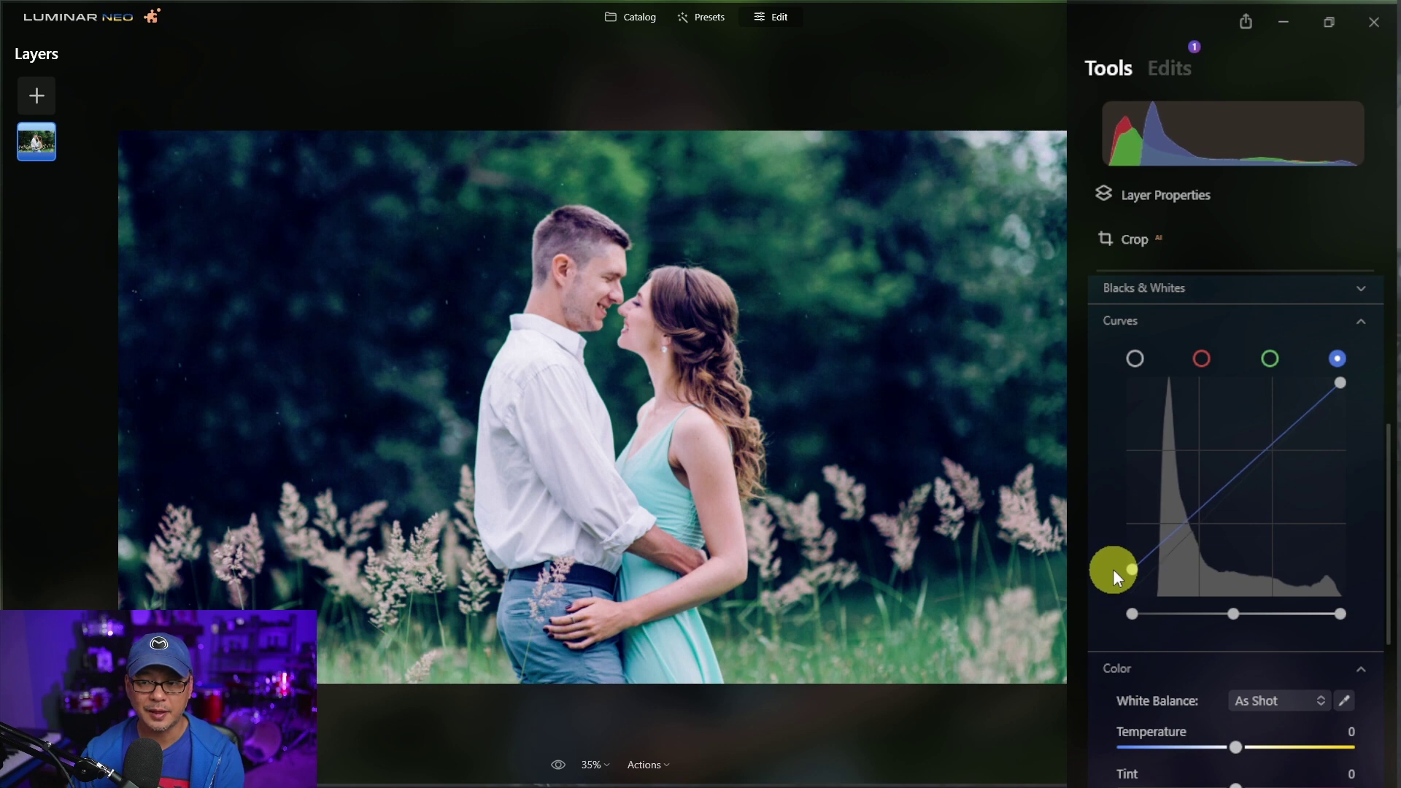
{"action": "key", "text": "backslash"}
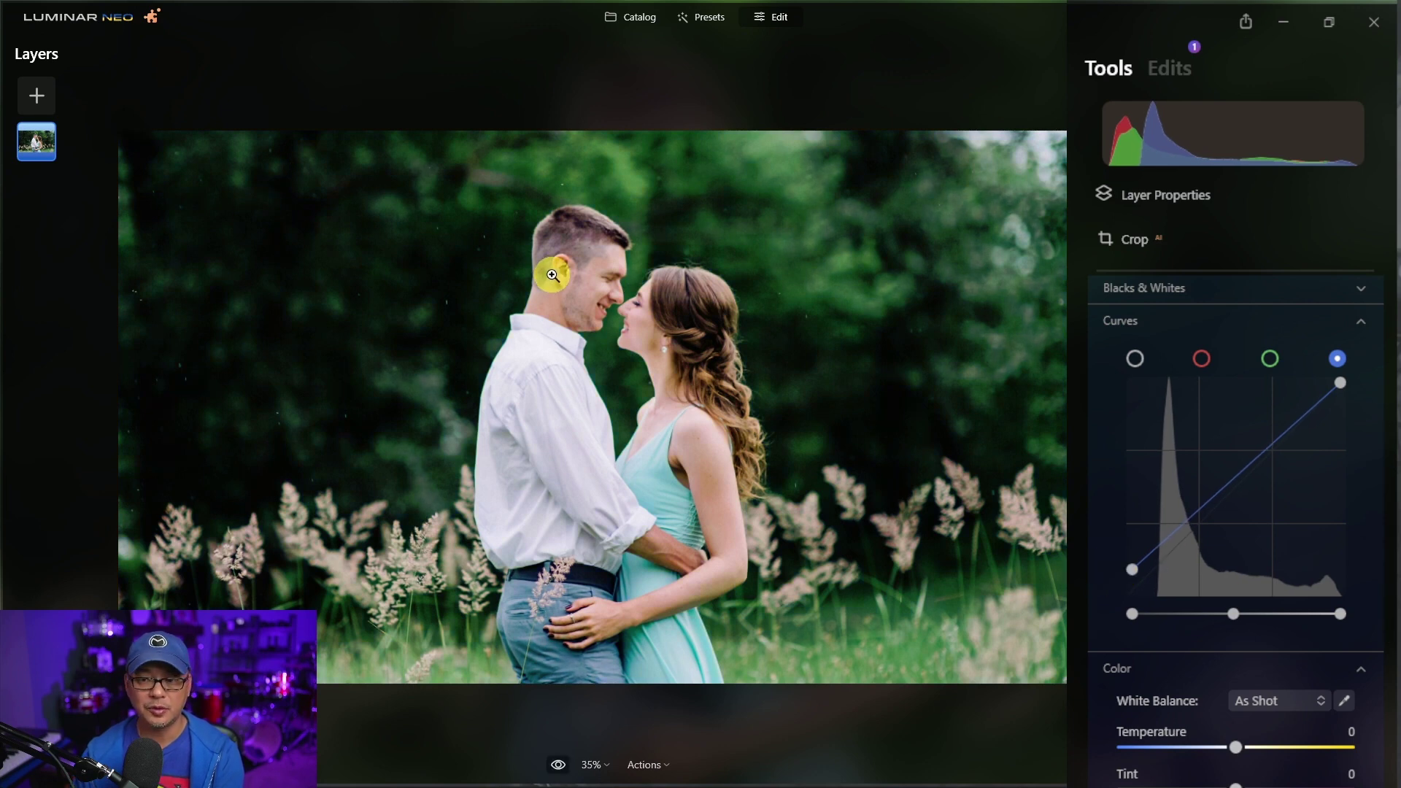
{"action": "key", "text": "backslash"}
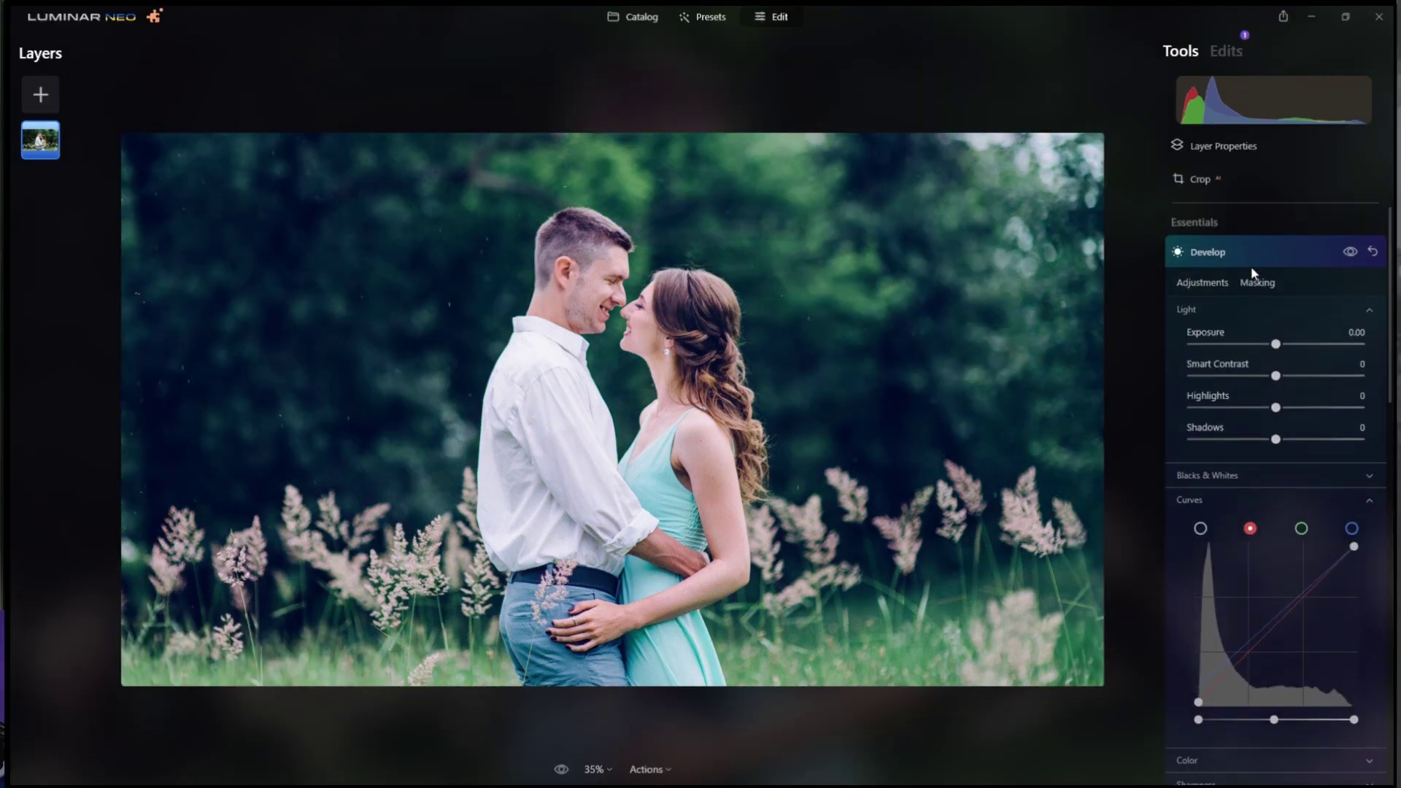
{"action": "left_click", "coordinate": [1250, 269]}
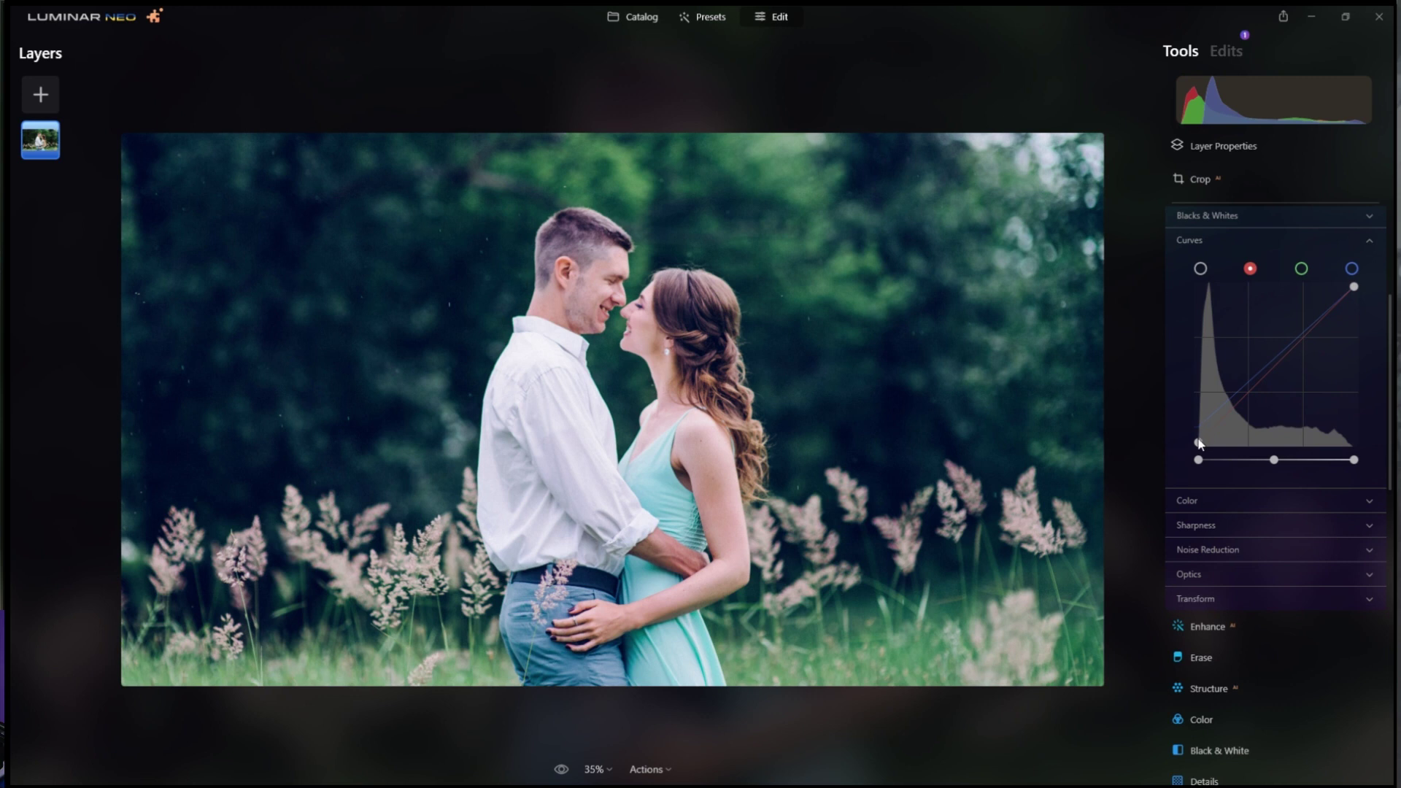
{"action": "left_click_drag", "start_coordinate": [1201, 447], "coordinate": [1201, 445]}
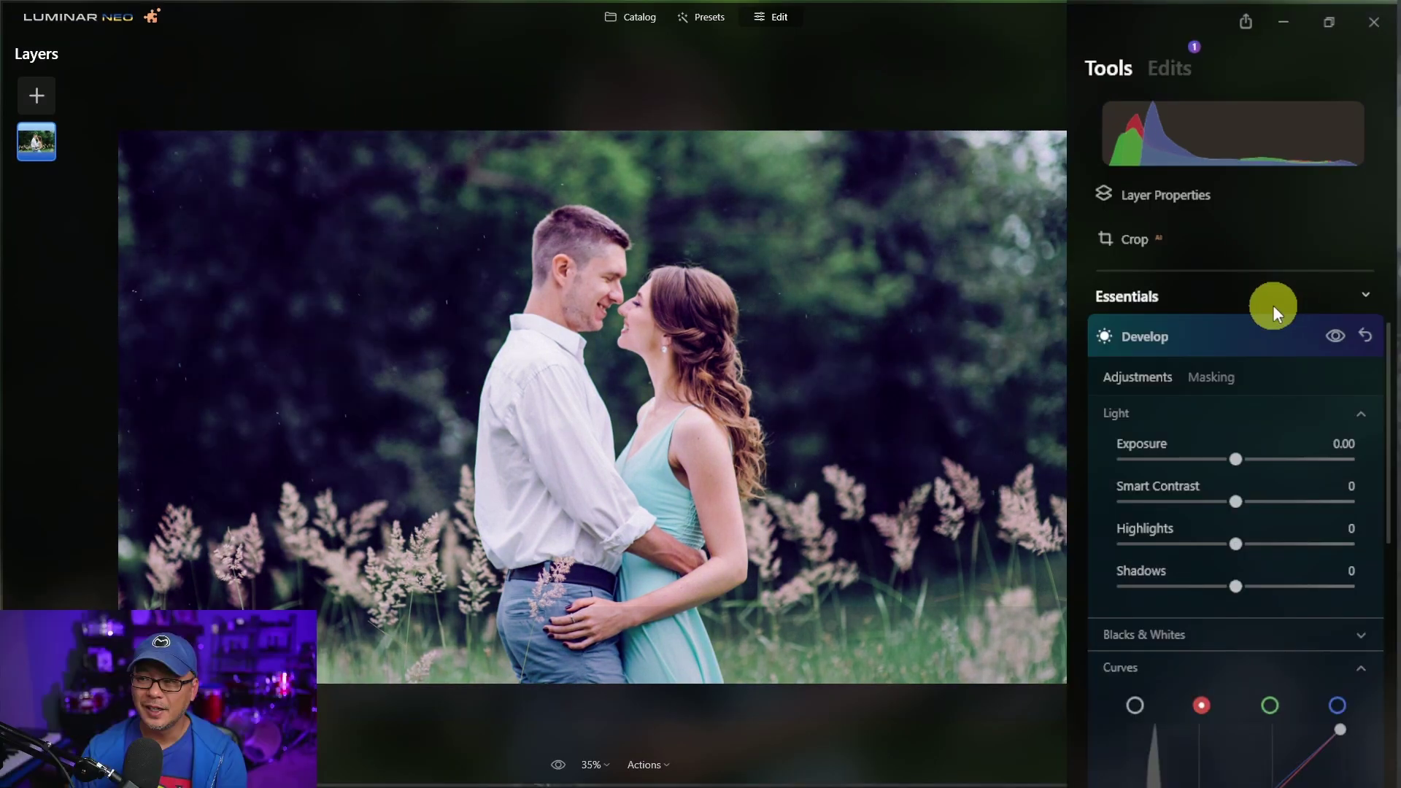
Set Creative > Matte Amount to 40 and Fade to 27, then compare before and after.
{"action": "left_click", "coordinate": [1227, 300]}
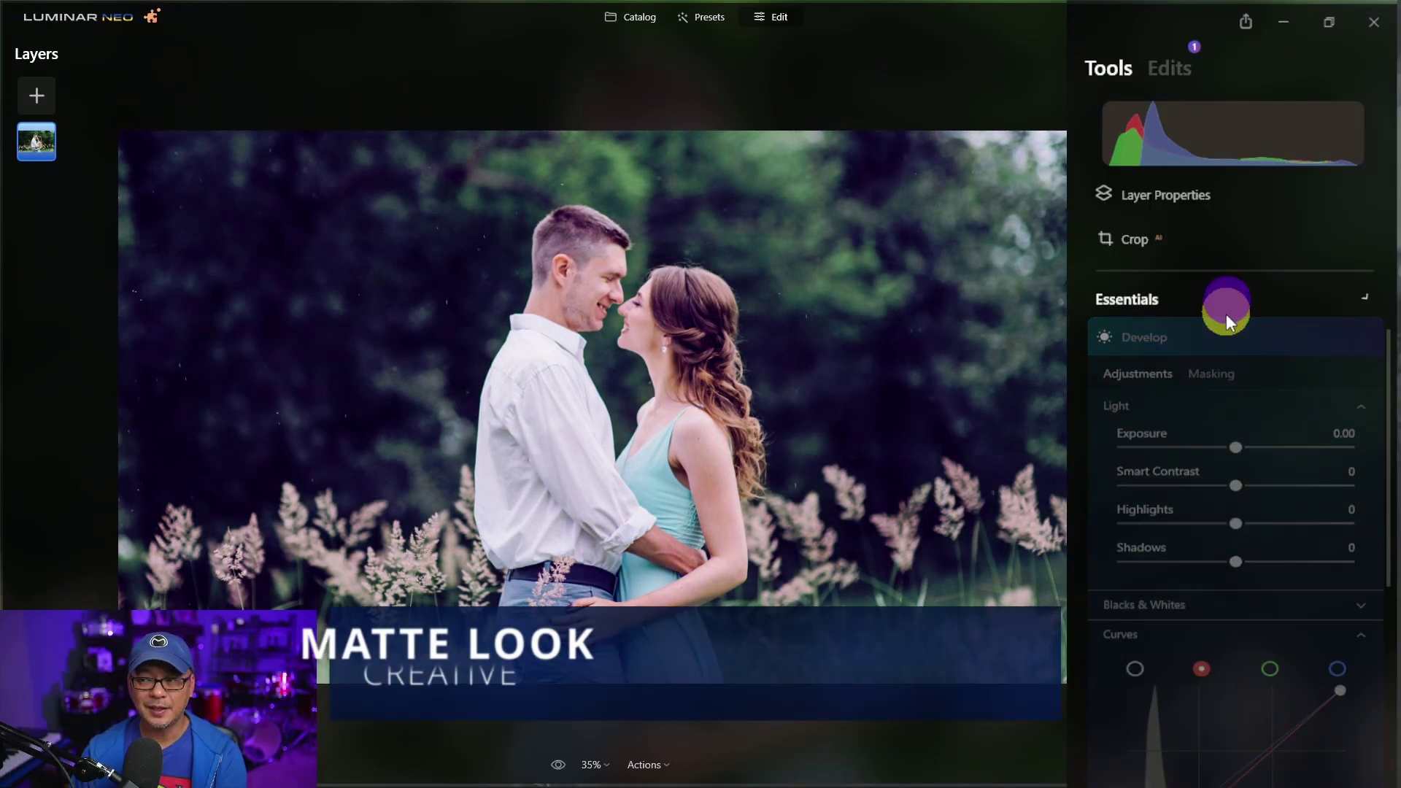
{"action": "scroll", "coordinate": [1207, 350], "scroll_direction": "down", "scroll_amount": 3}
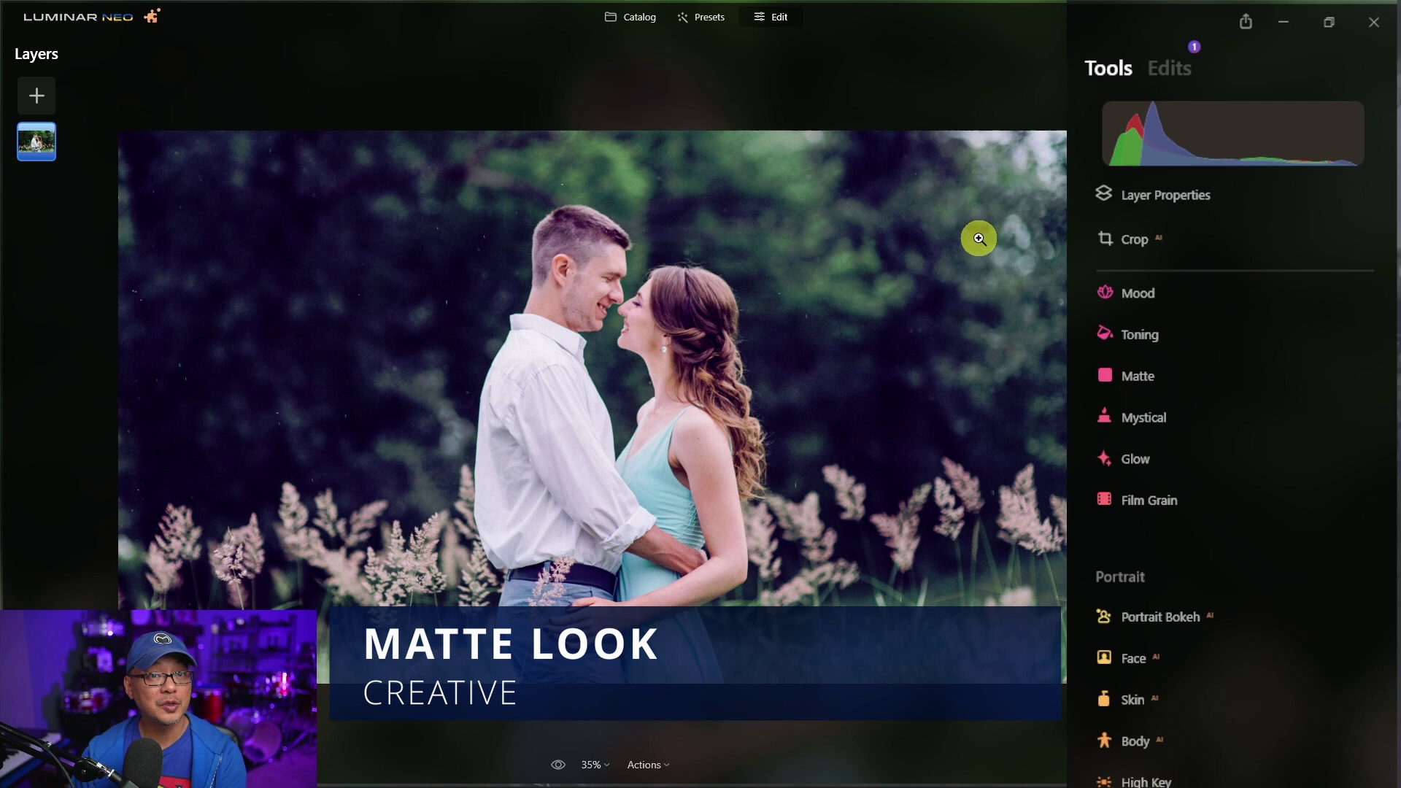
{"action": "scroll", "coordinate": [1241, 419], "scroll_direction": "up", "scroll_amount": 3}
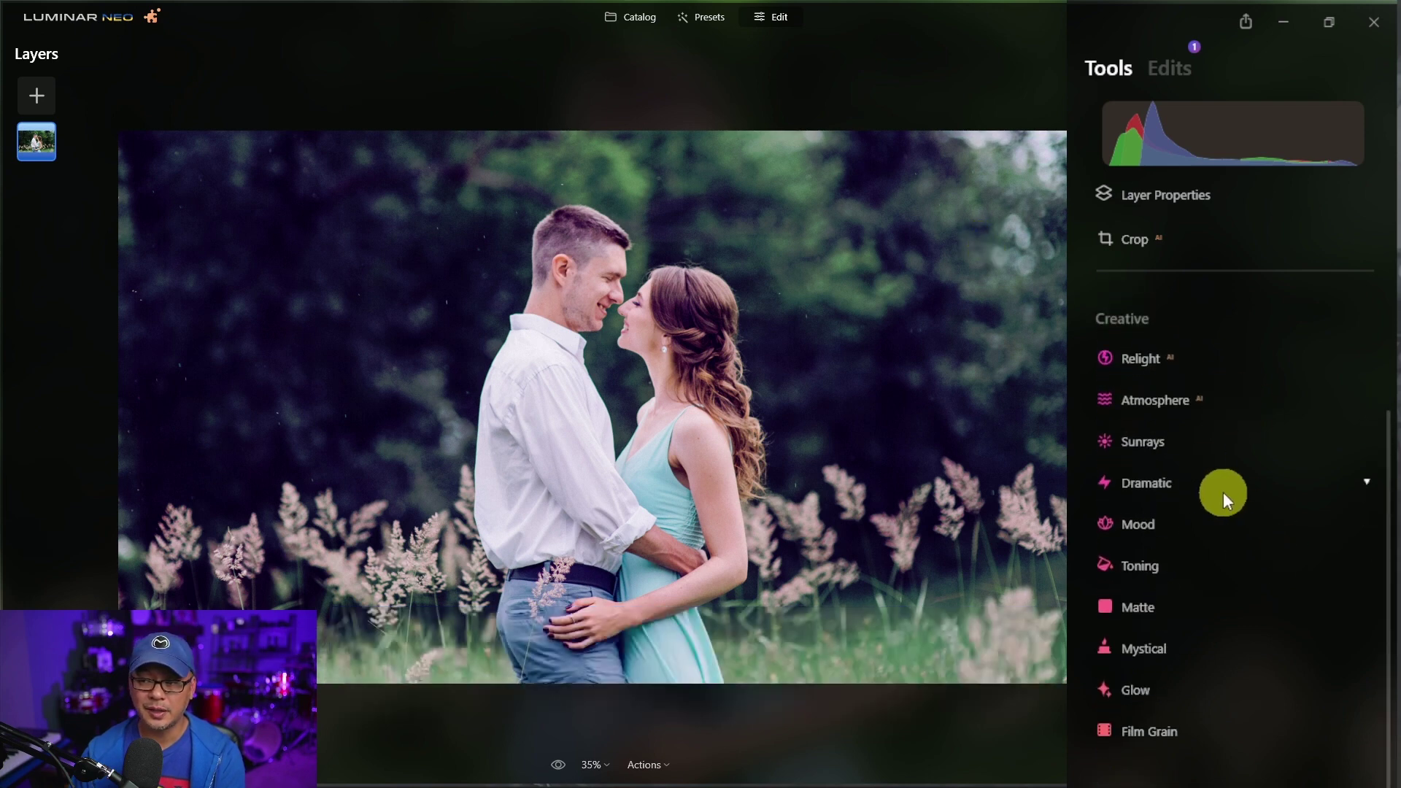
{"action": "scroll", "coordinate": [1218, 460], "scroll_direction": "down", "scroll_amount": 3}
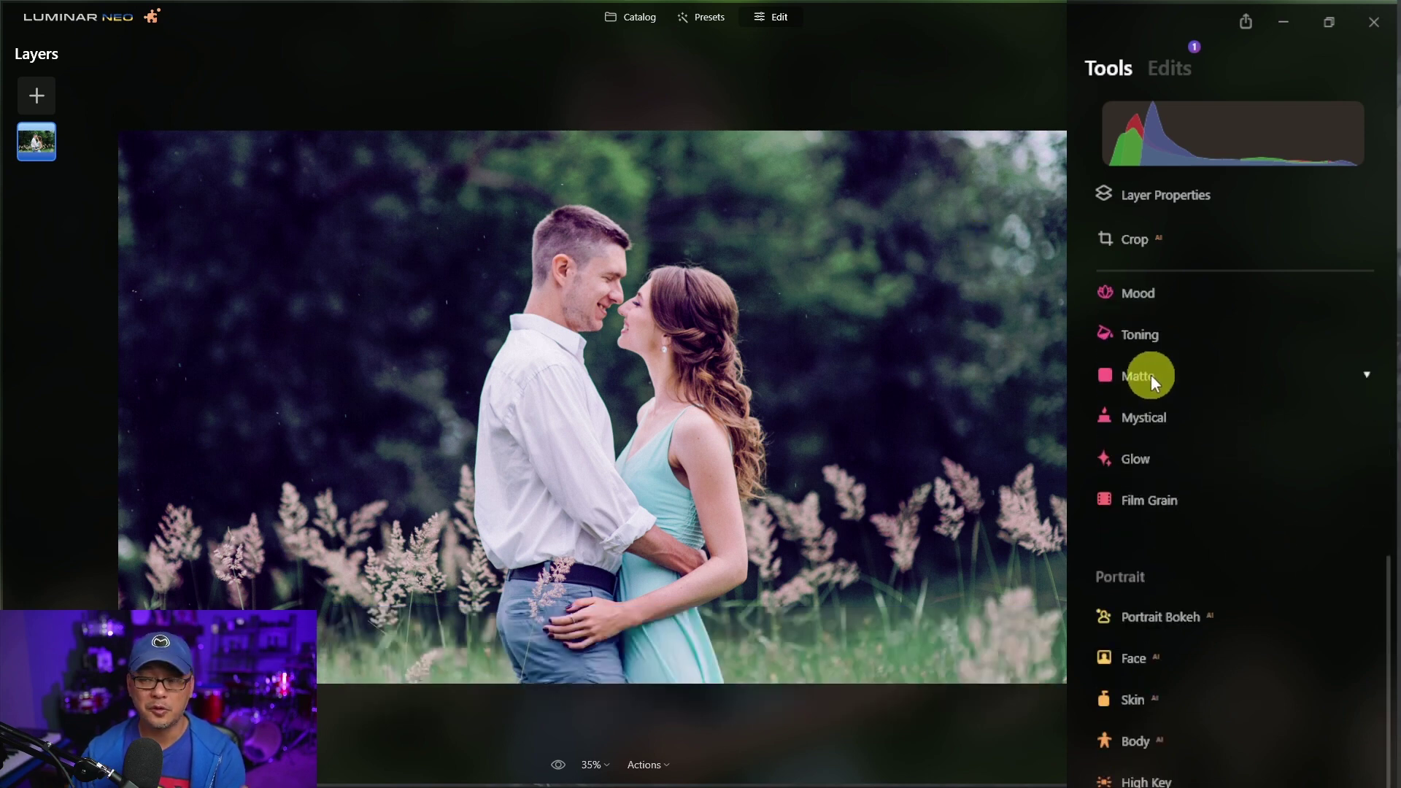
{"action": "left_click", "coordinate": [1155, 377]}
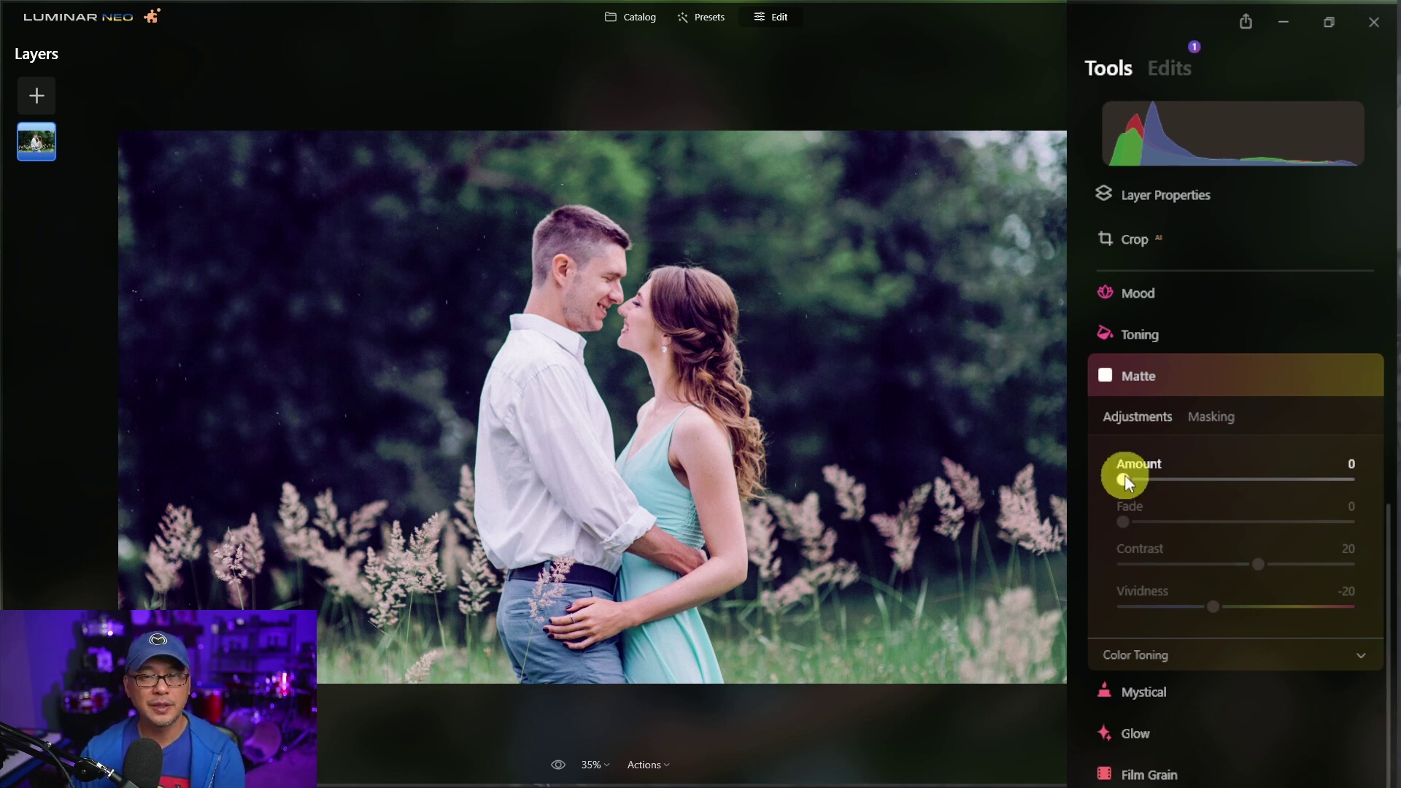
{"action": "left_click_drag", "start_coordinate": [1124, 480], "coordinate": [1215, 484]}
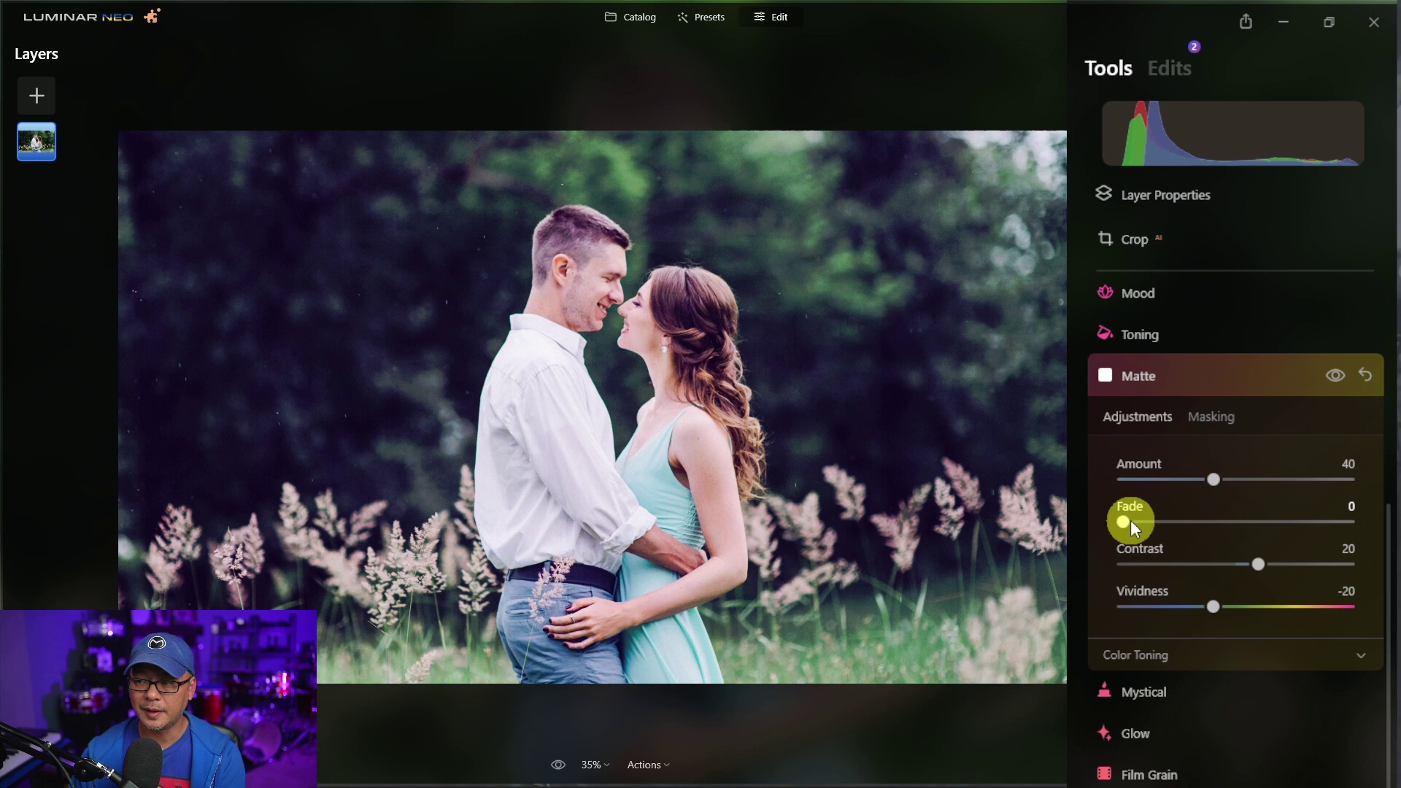
{"action": "left_click_drag", "start_coordinate": [1125, 521], "coordinate": [1186, 523]}
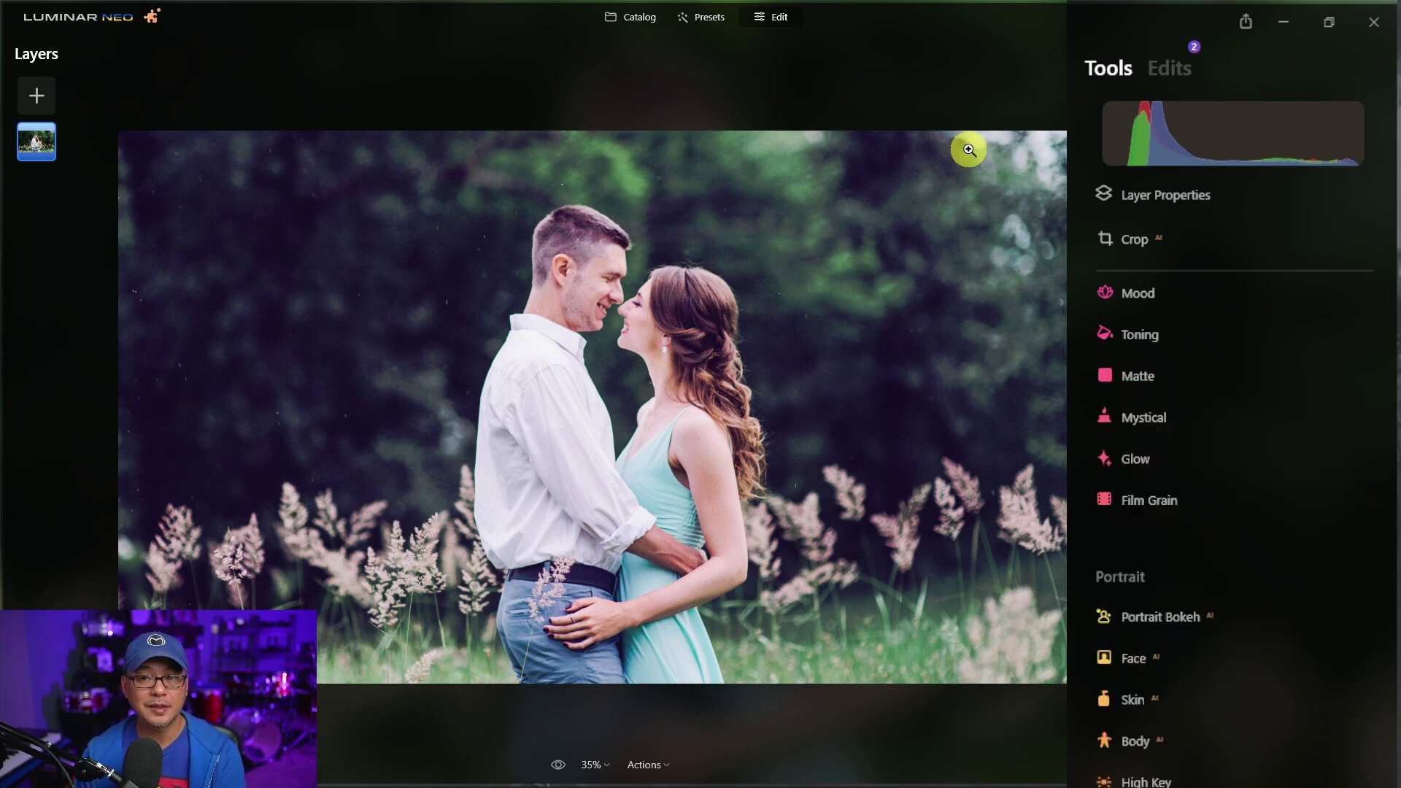
{"action": "key", "text": "backslash"}
{"action": "key", "text": "backslash"}
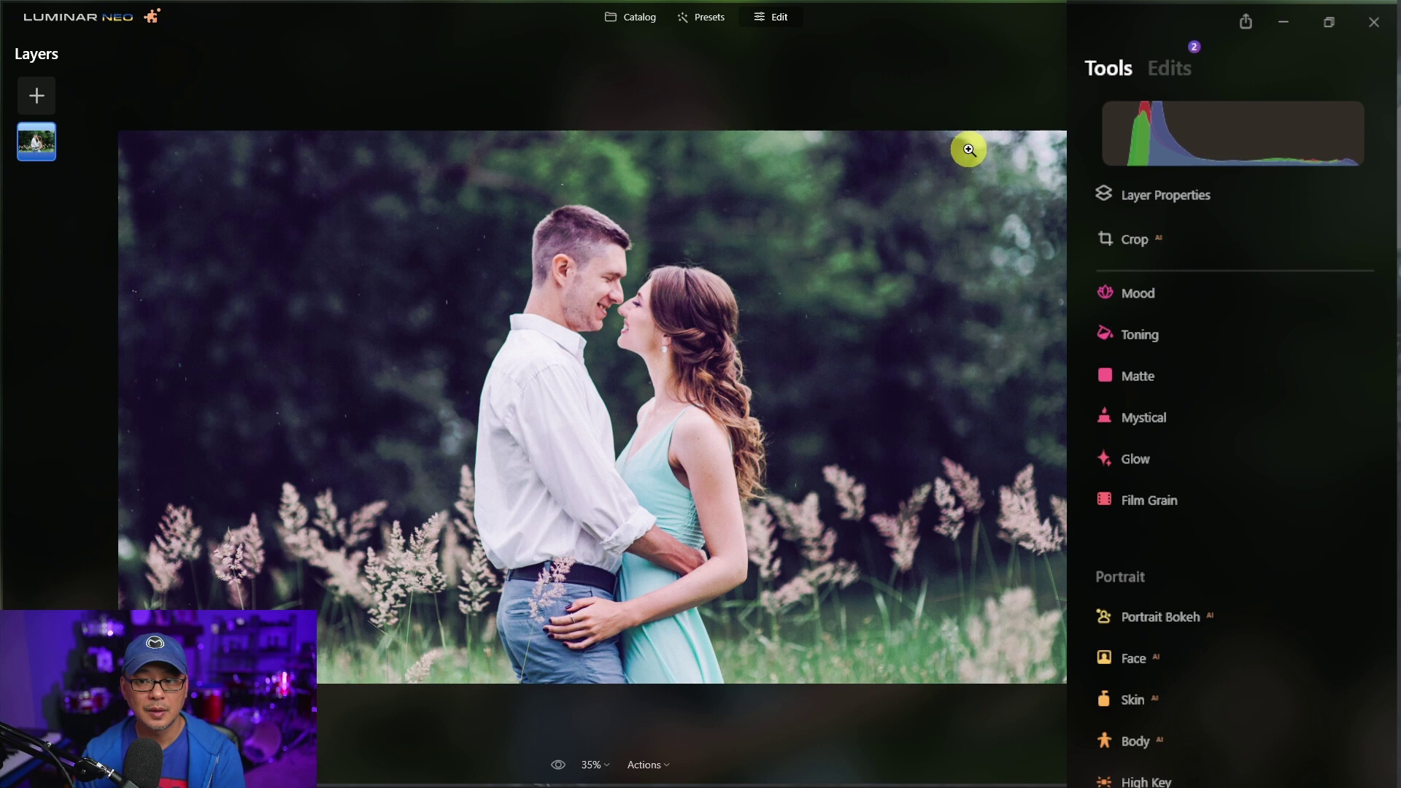
{"action": "key", "text": "backslash"}
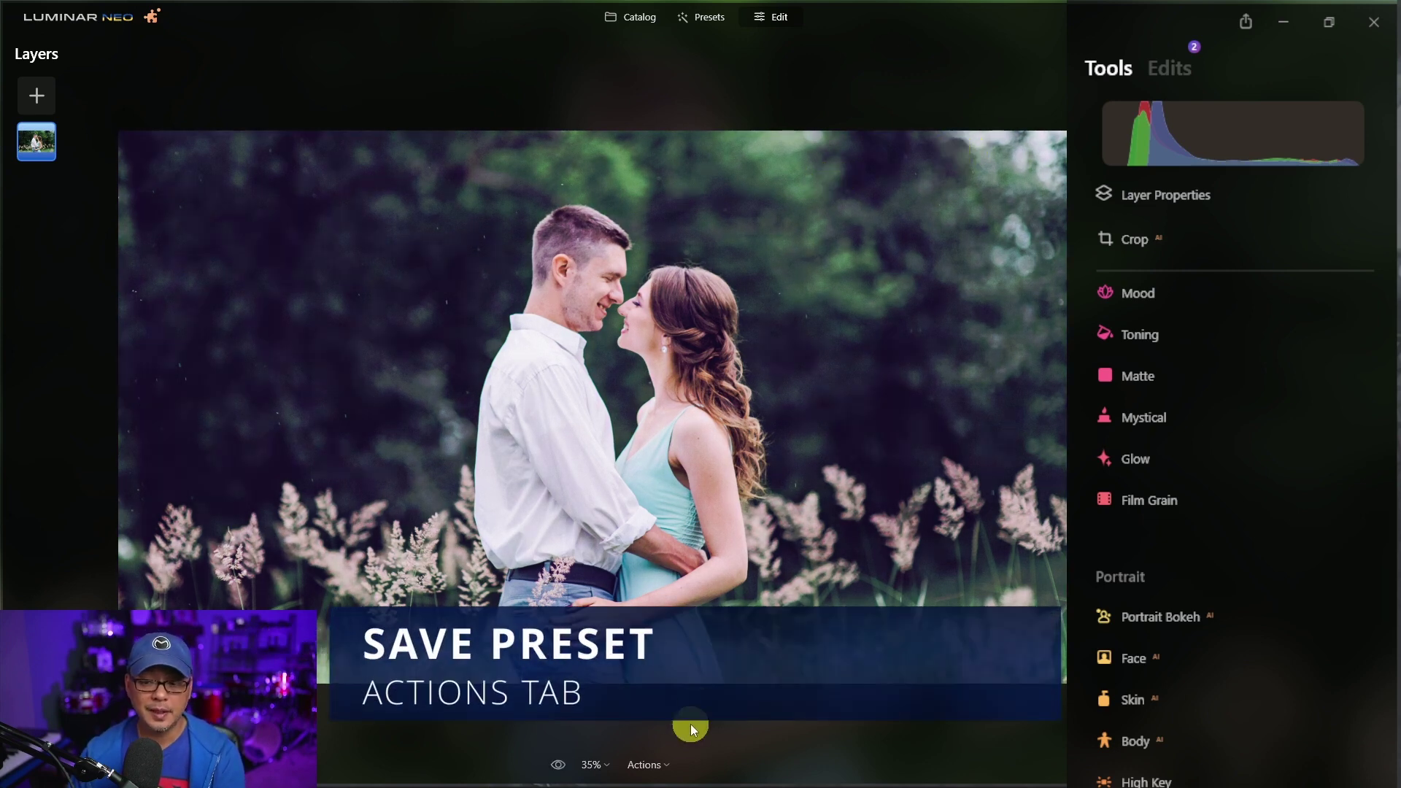
Save the current curves and matte edits as a new preset named 'Cine'.
{"action": "left_click", "coordinate": [645, 766]}
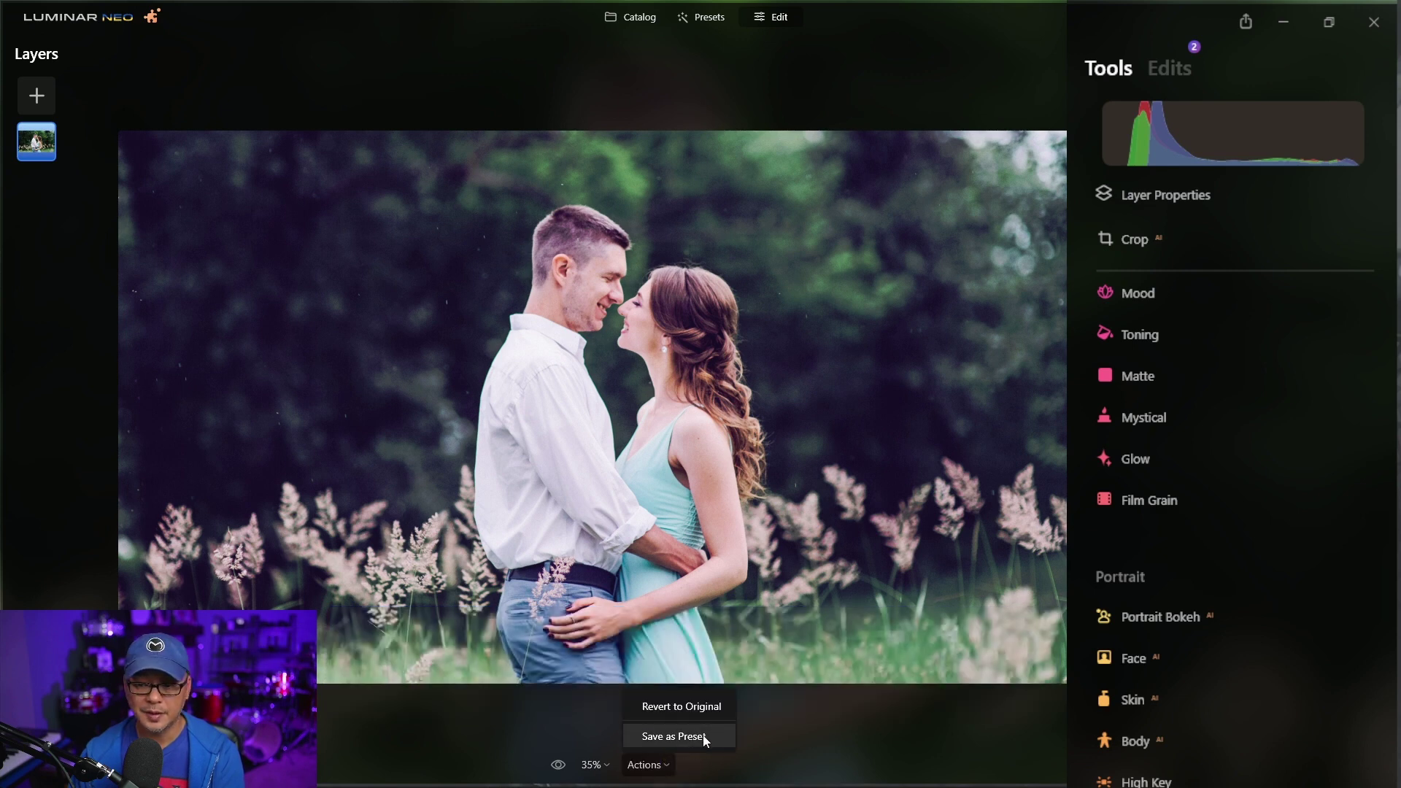
{"action": "left_click", "coordinate": [704, 737]}
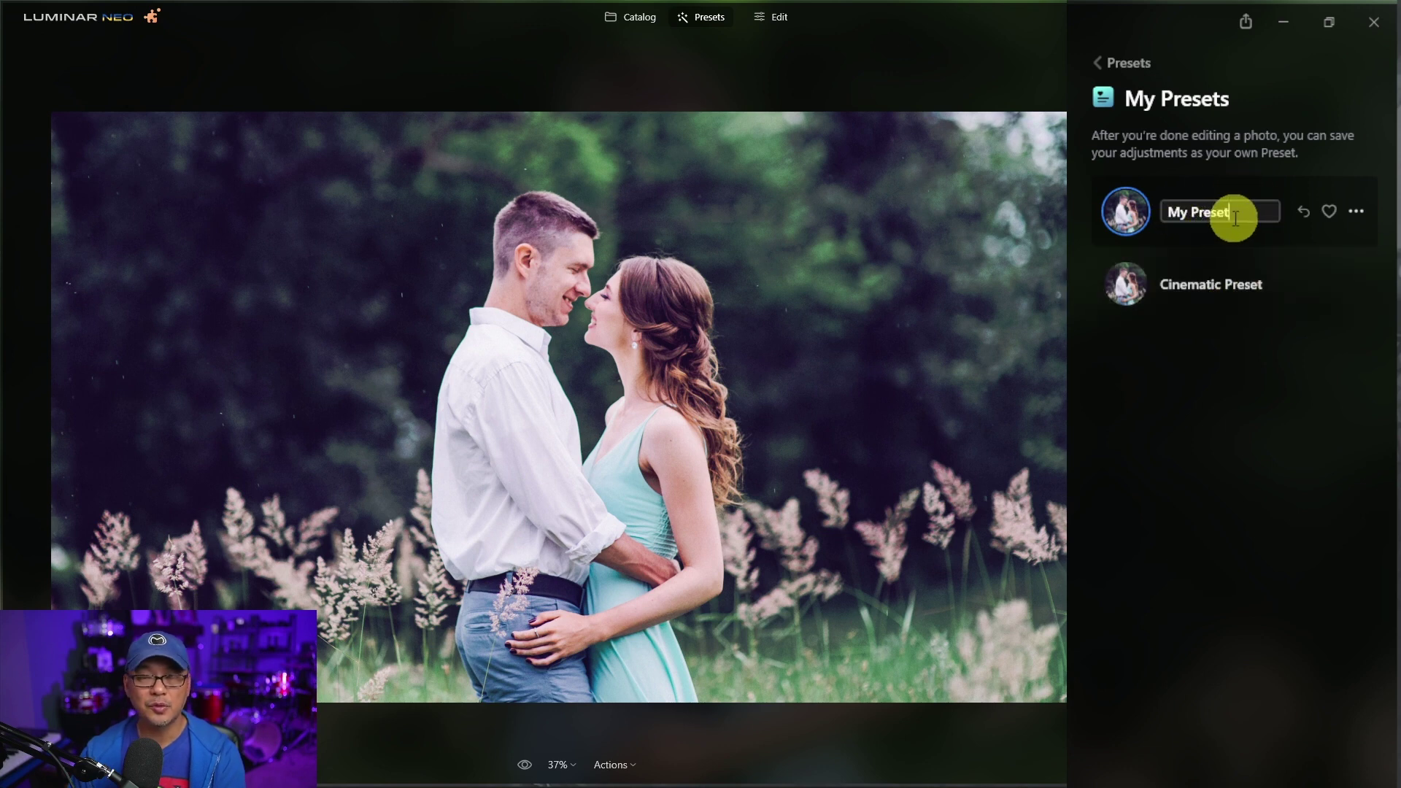
{"action": "key", "text": "ctrl+a"}
{"action": "type", "text": "Cine"}
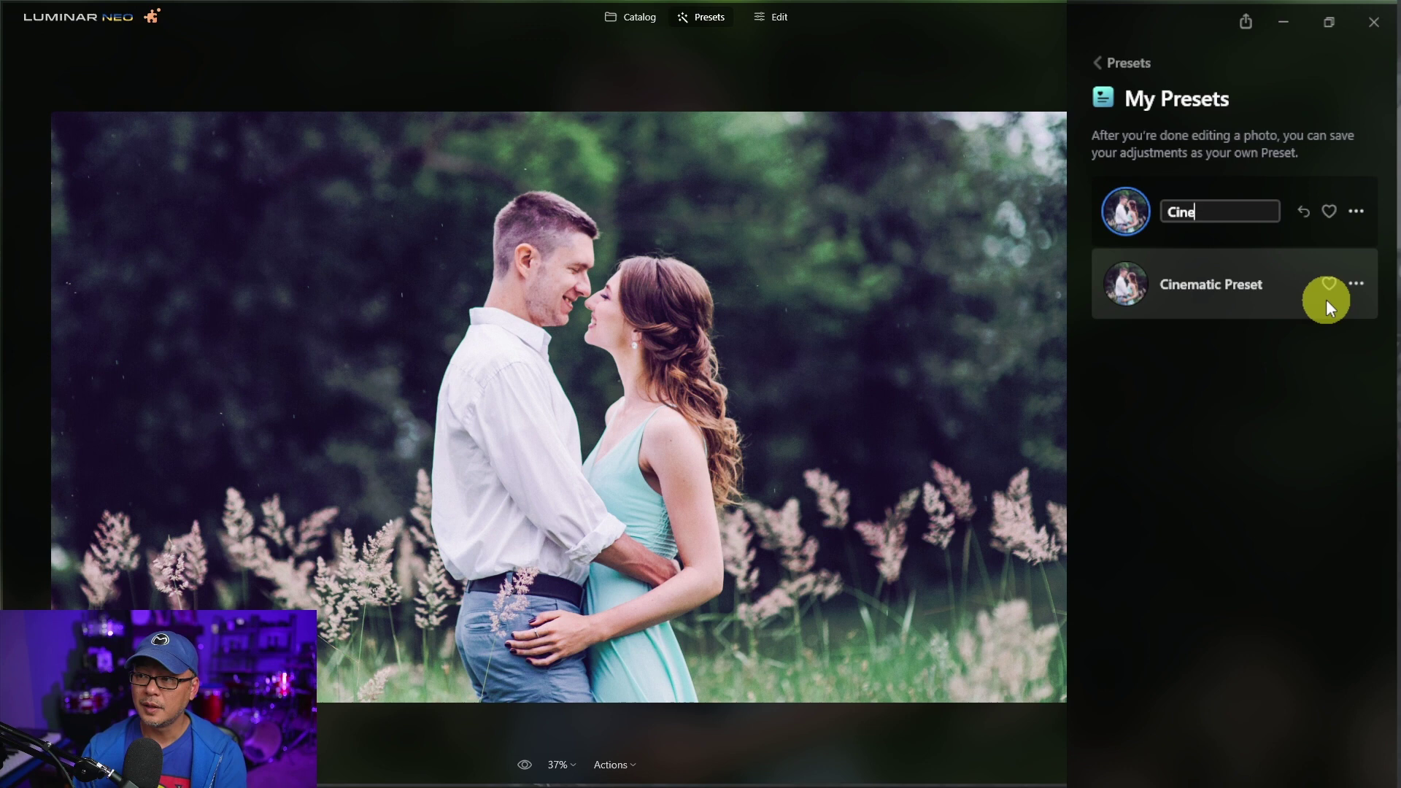
{"action": "key", "text": "Return"}
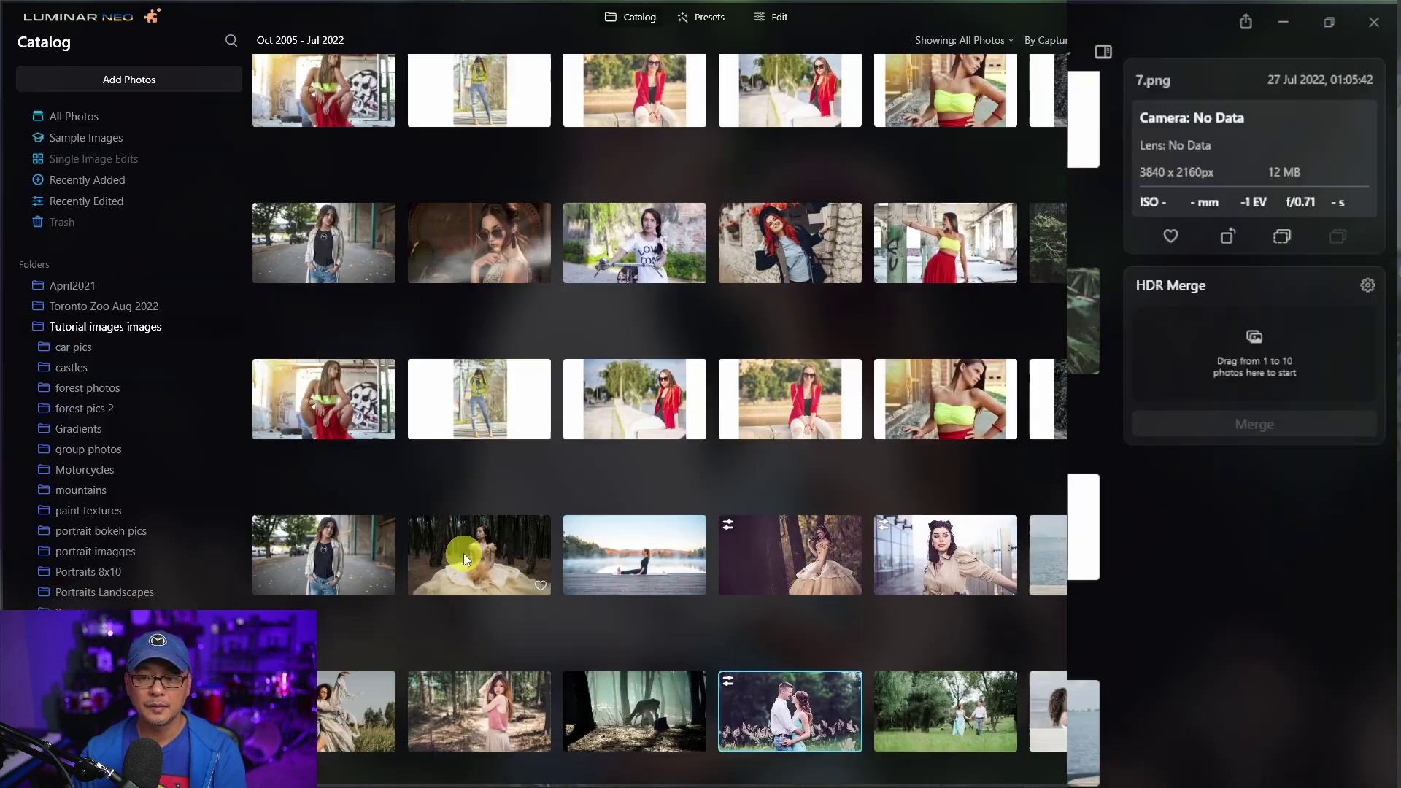
Open 1.png, the yellow-gown forest portrait, in Edit and apply the Cine preset from My Presets.
{"action": "left_click", "coordinate": [472, 556]}
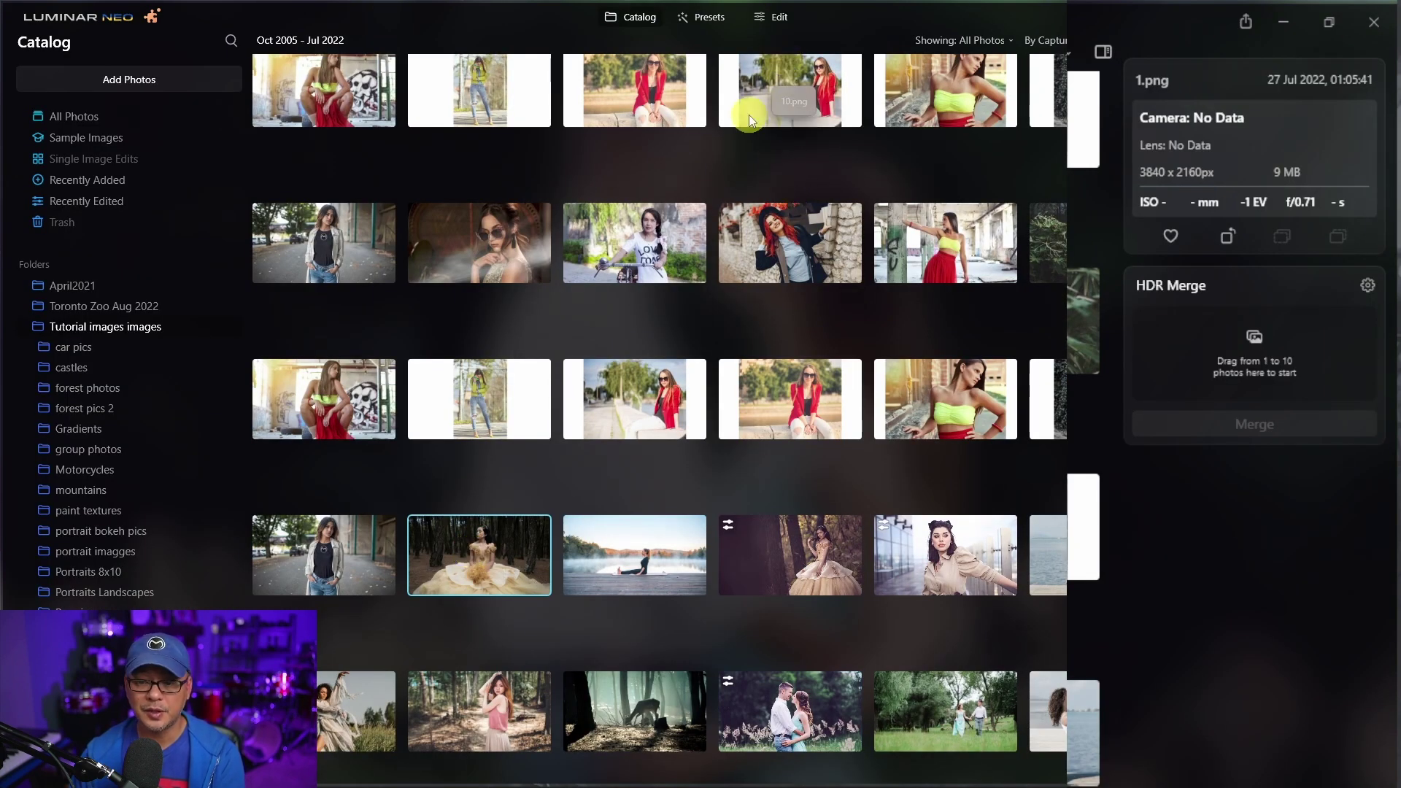
{"action": "key", "text": "e"}
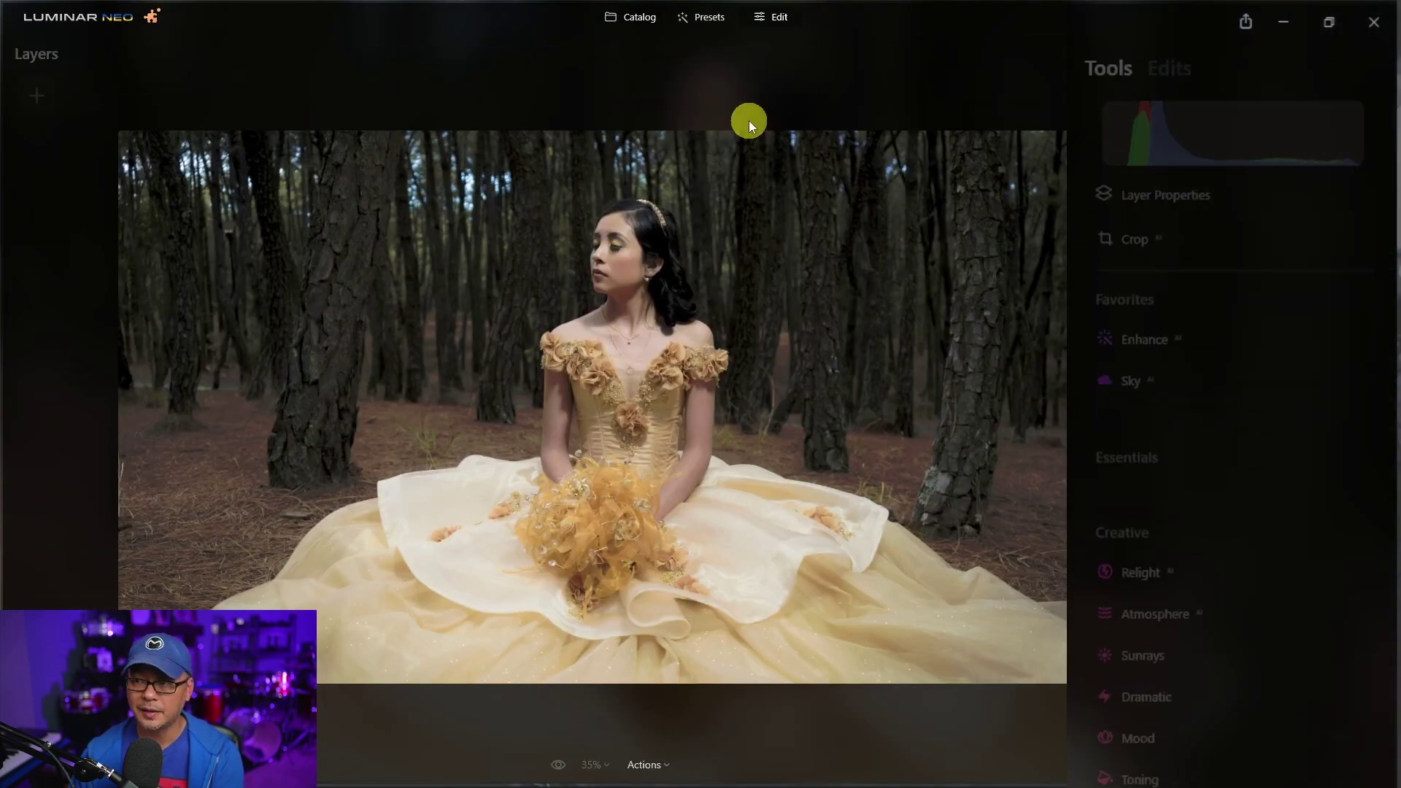
{"action": "key", "text": "p"}
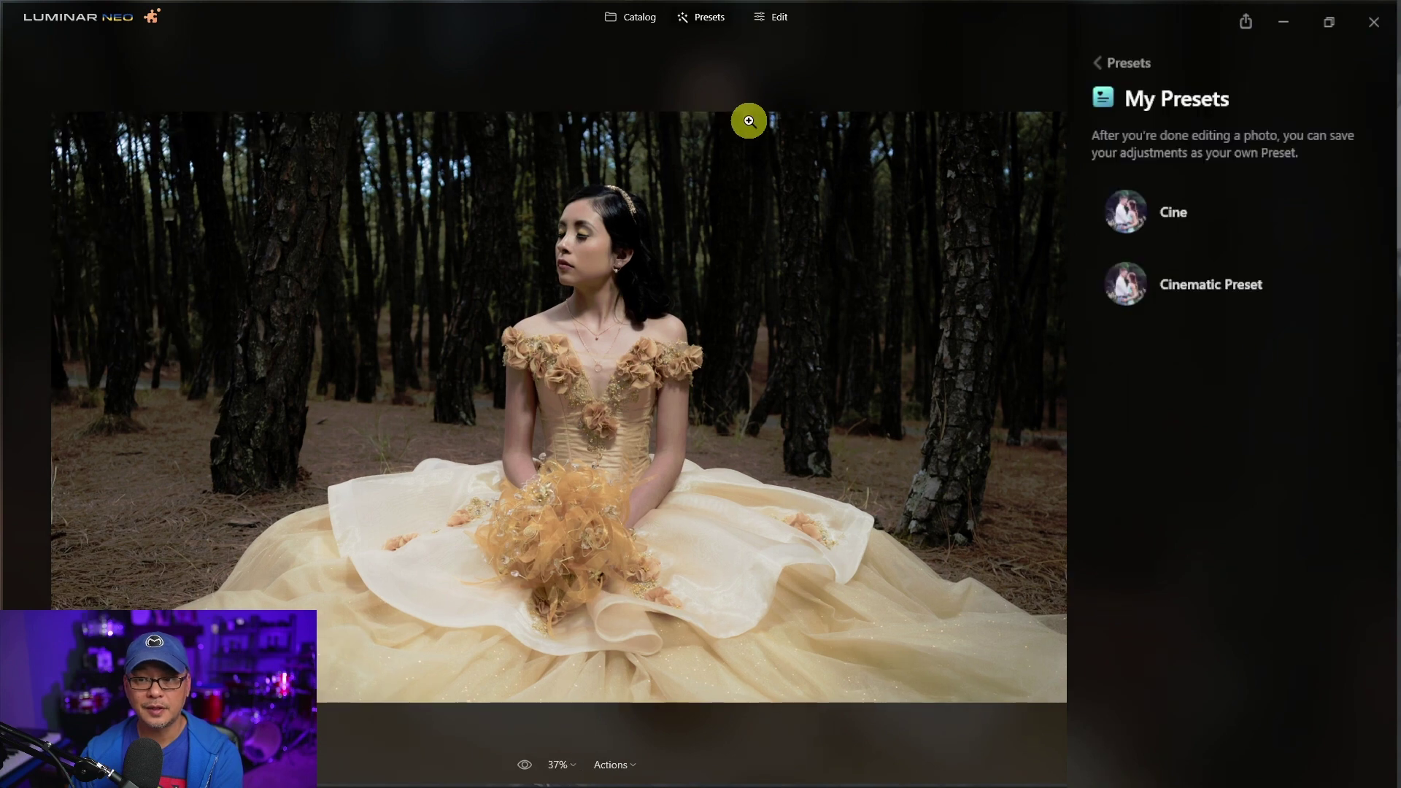
{"action": "left_click", "coordinate": [1159, 214]}
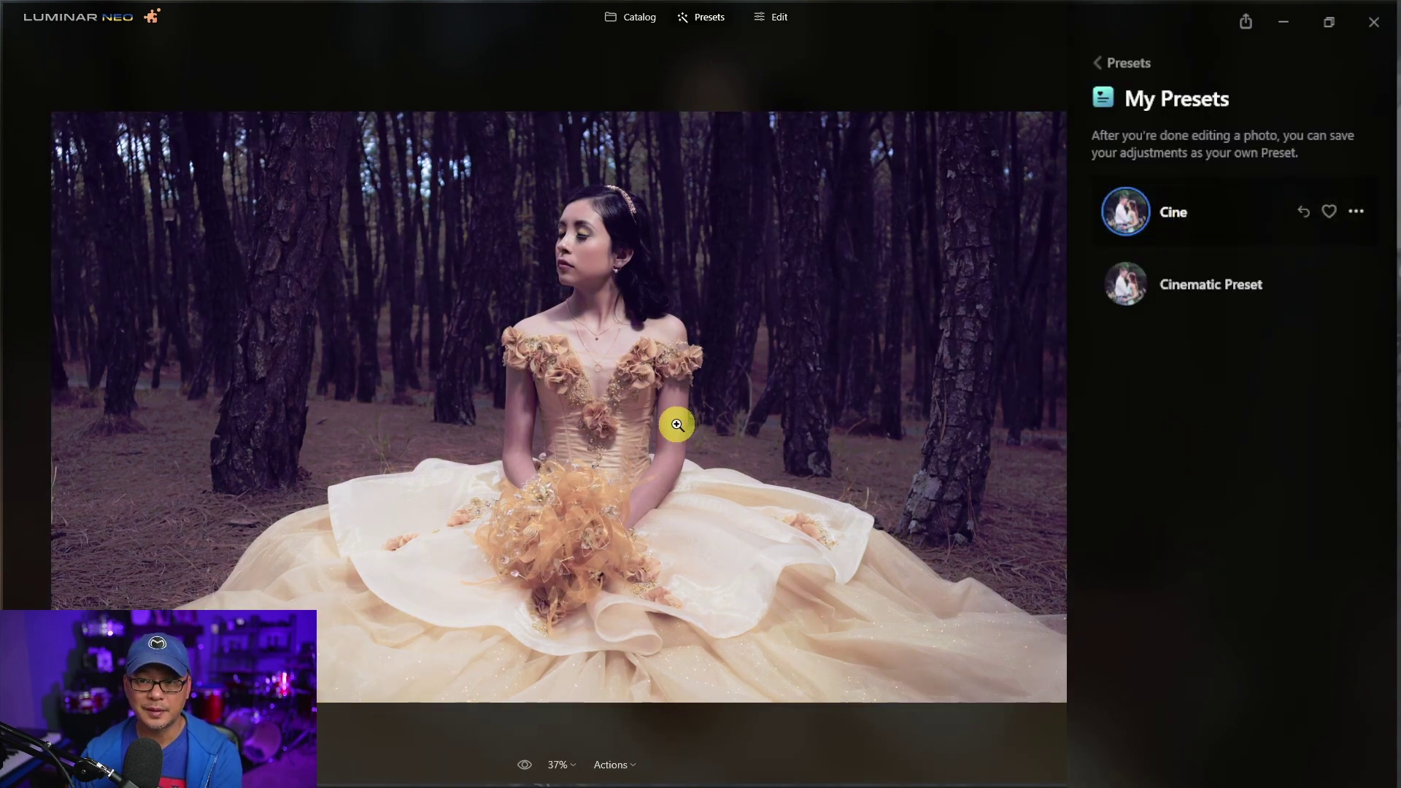